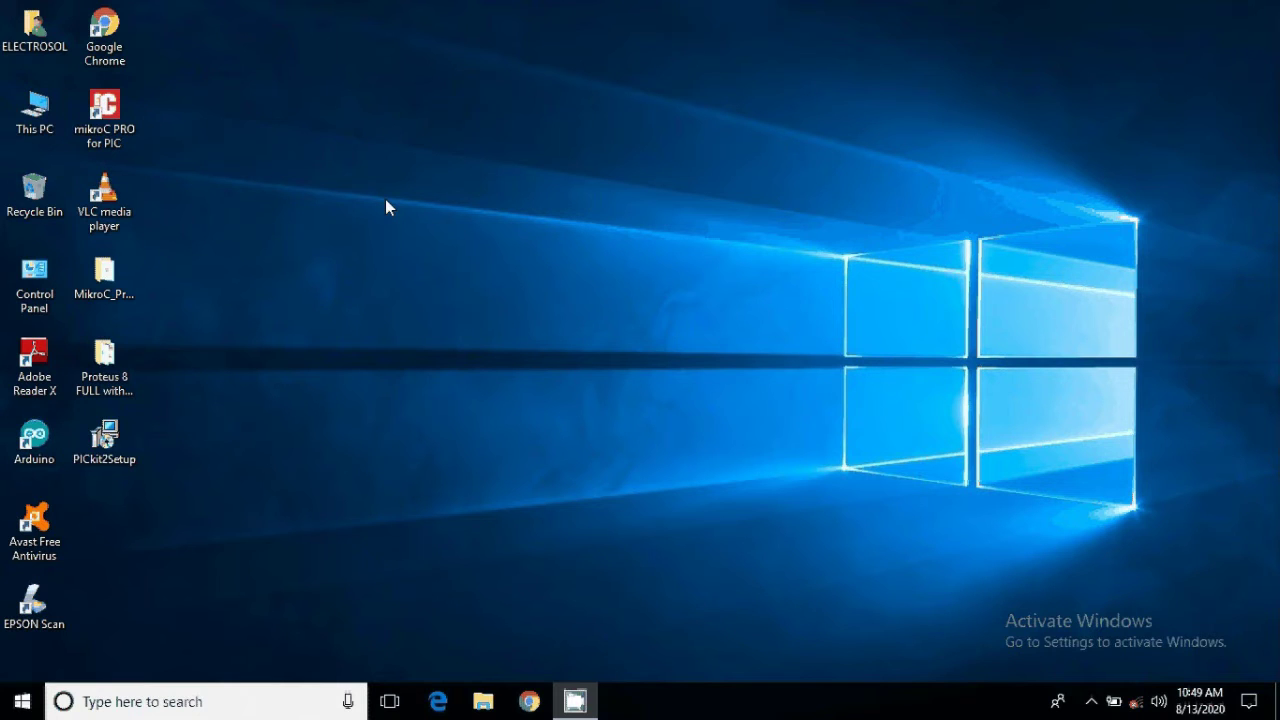
Open the Proteus 8 folder on the desktop and launch its Setup application.
{"action": "double_click", "coordinate": [105, 365]}
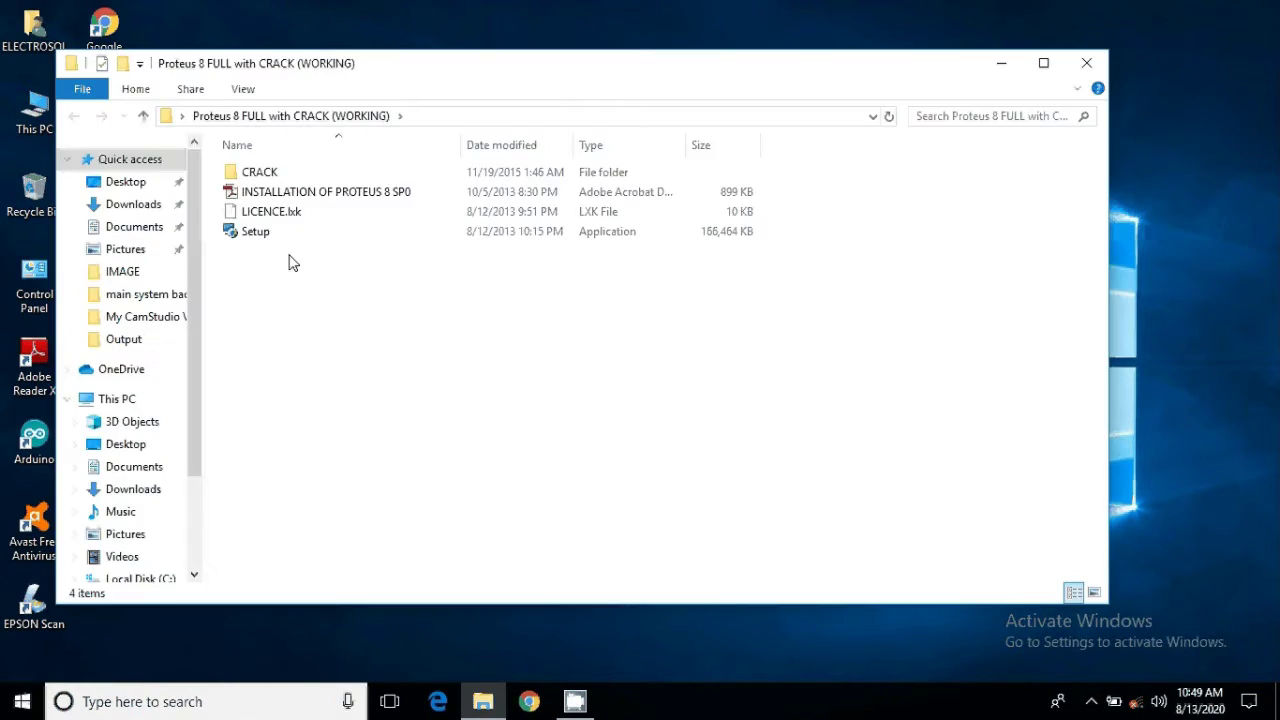
{"action": "left_click", "coordinate": [290, 236]}
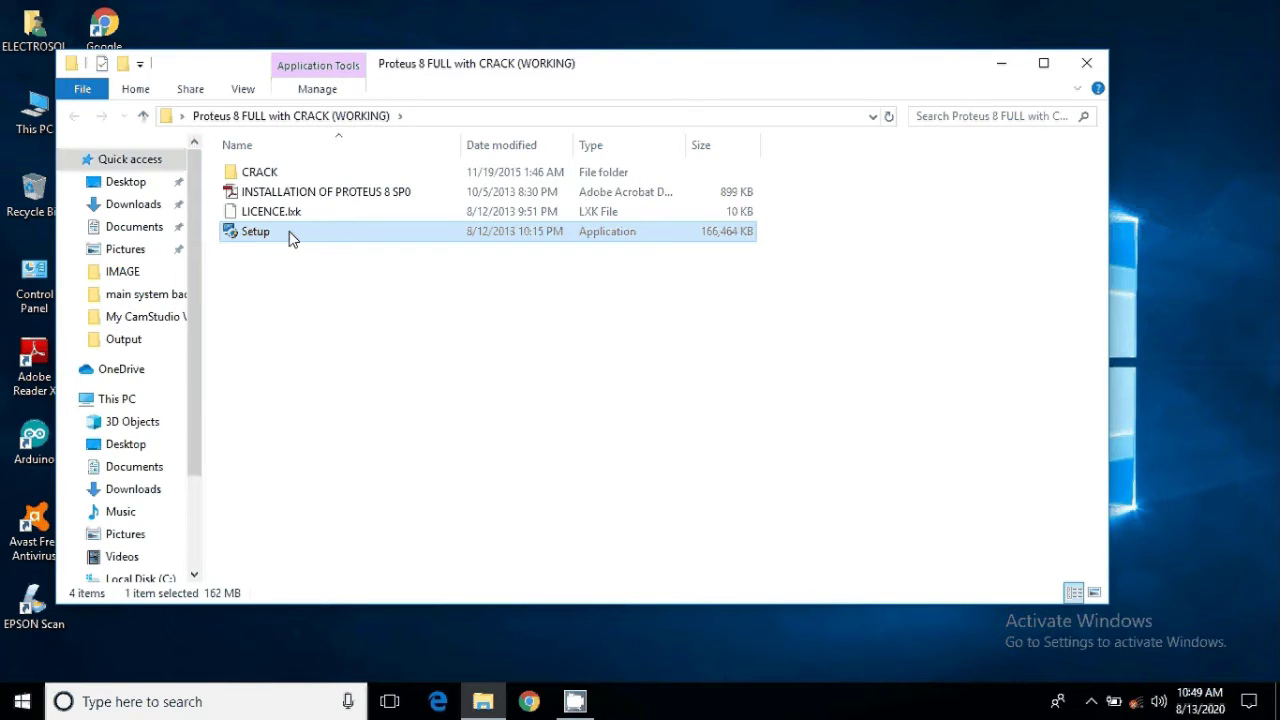
{"action": "double_click", "coordinate": [290, 236]}
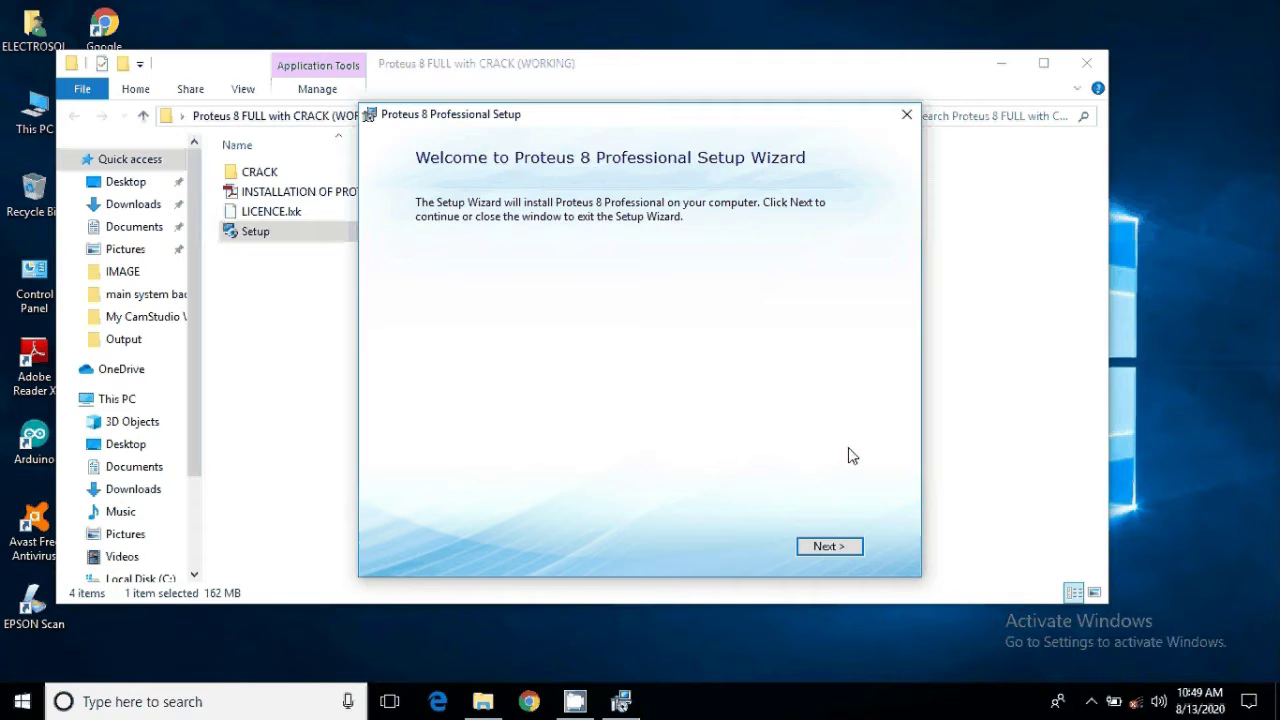
Accept the Labcenter licence terms, choose a locally installed license key and proceed to installing one.
{"action": "left_click", "coordinate": [834, 546]}
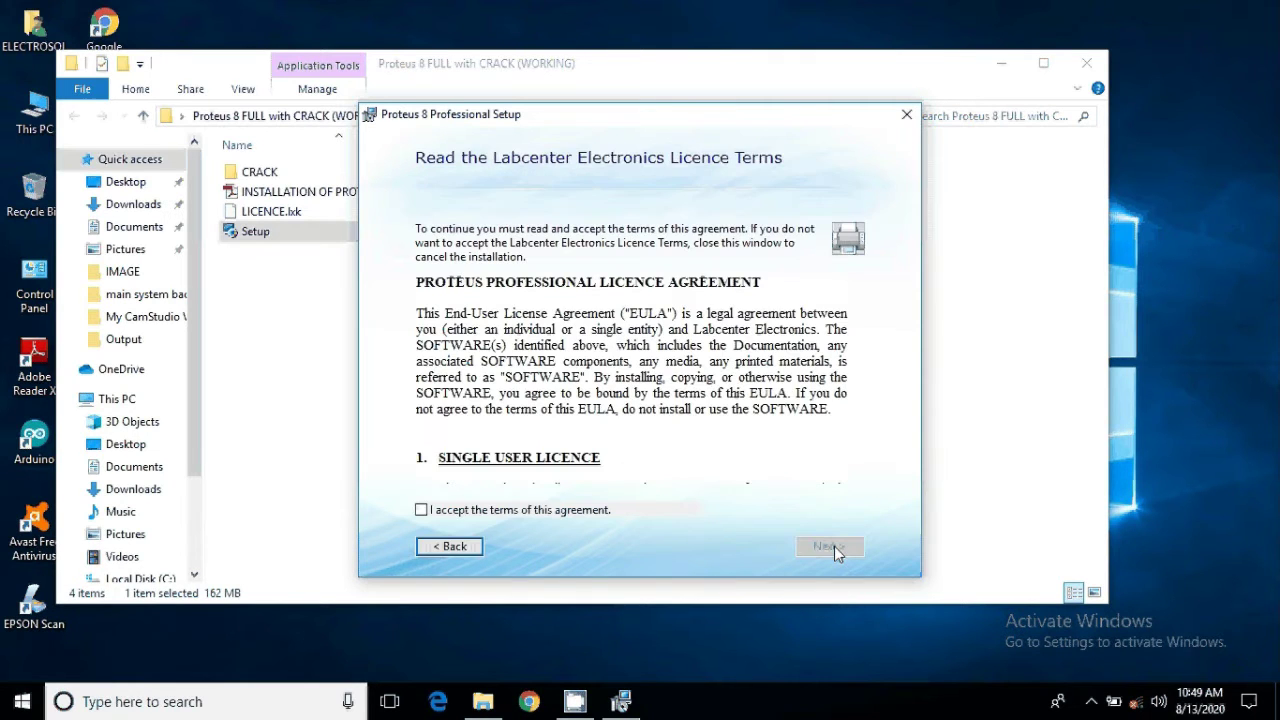
{"action": "left_click", "coordinate": [482, 513]}
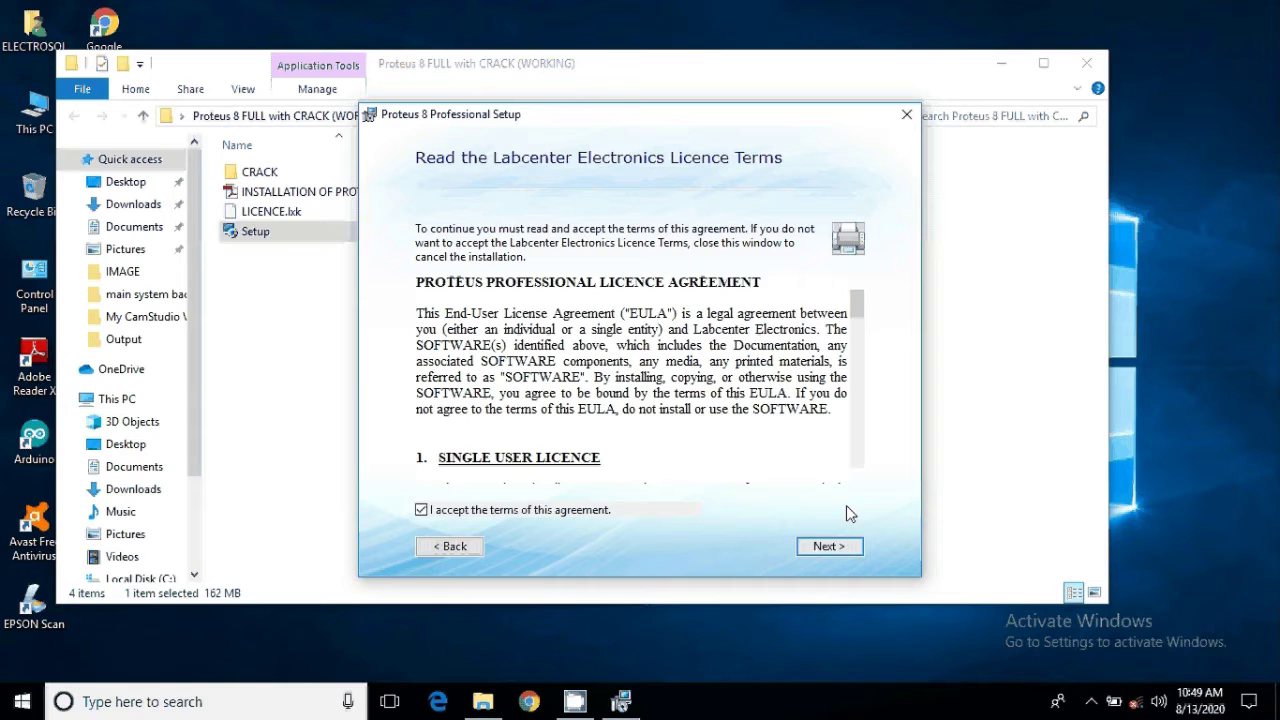
{"action": "left_click", "coordinate": [835, 547]}
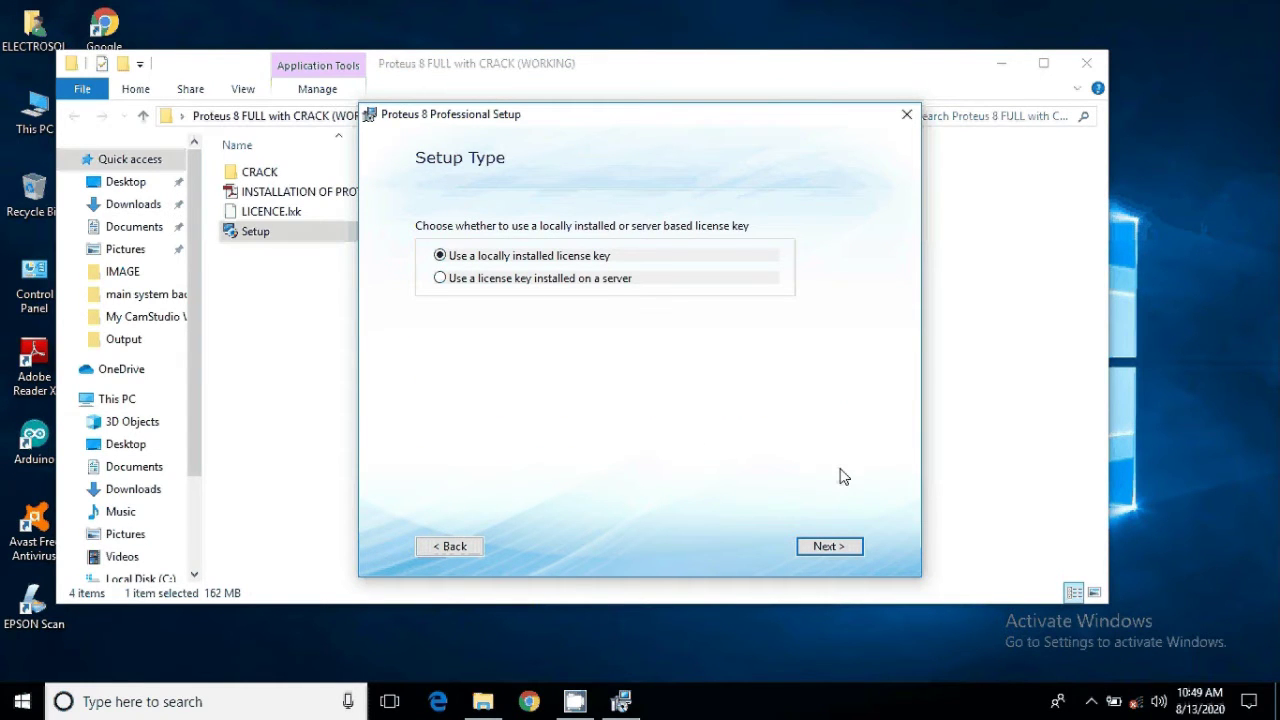
{"action": "left_click", "coordinate": [842, 548]}
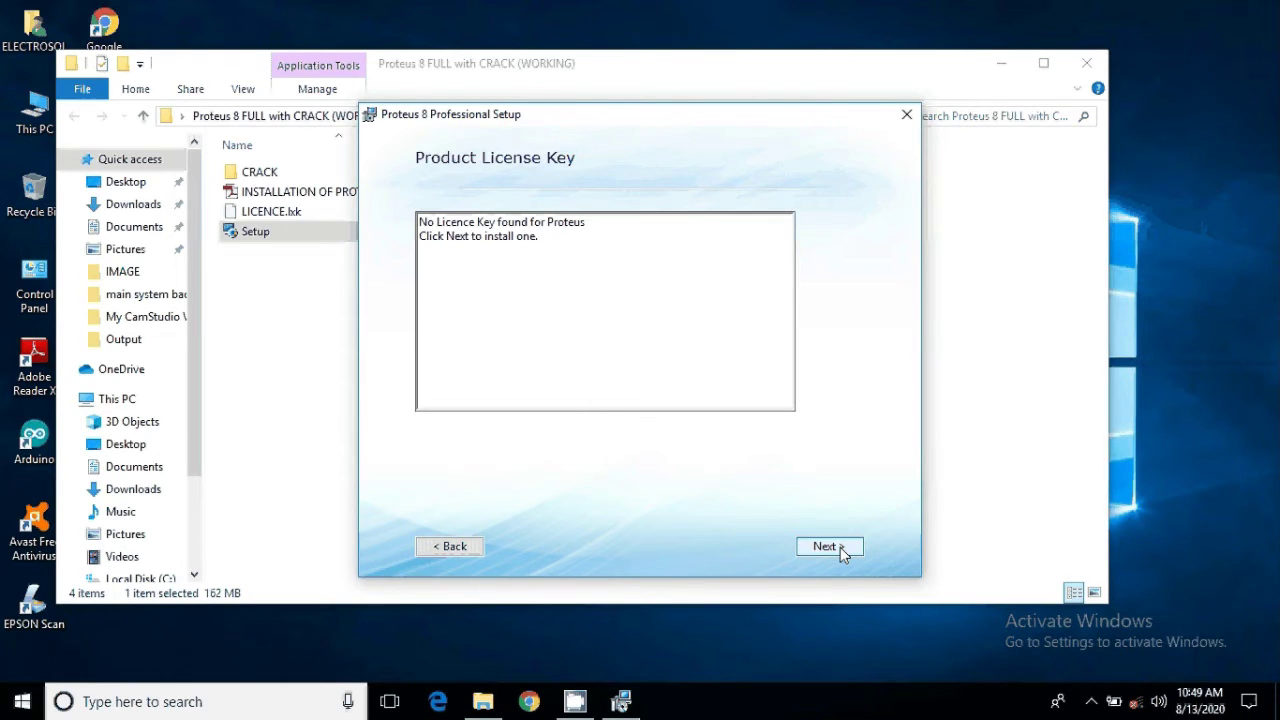
{"action": "left_click", "coordinate": [840, 547]}
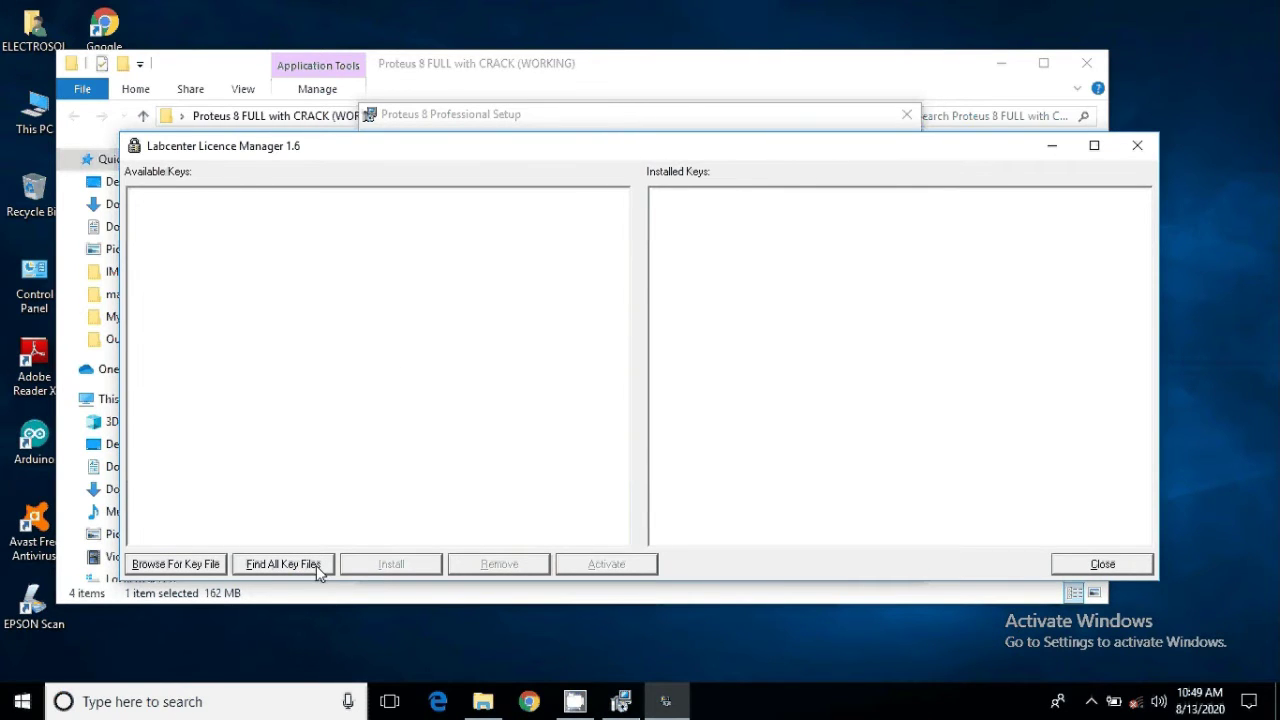
Load the licence key file LICENCE.lxk from the Proteus 8 folder on the desktop into the licence manager.
{"action": "left_click", "coordinate": [199, 567]}
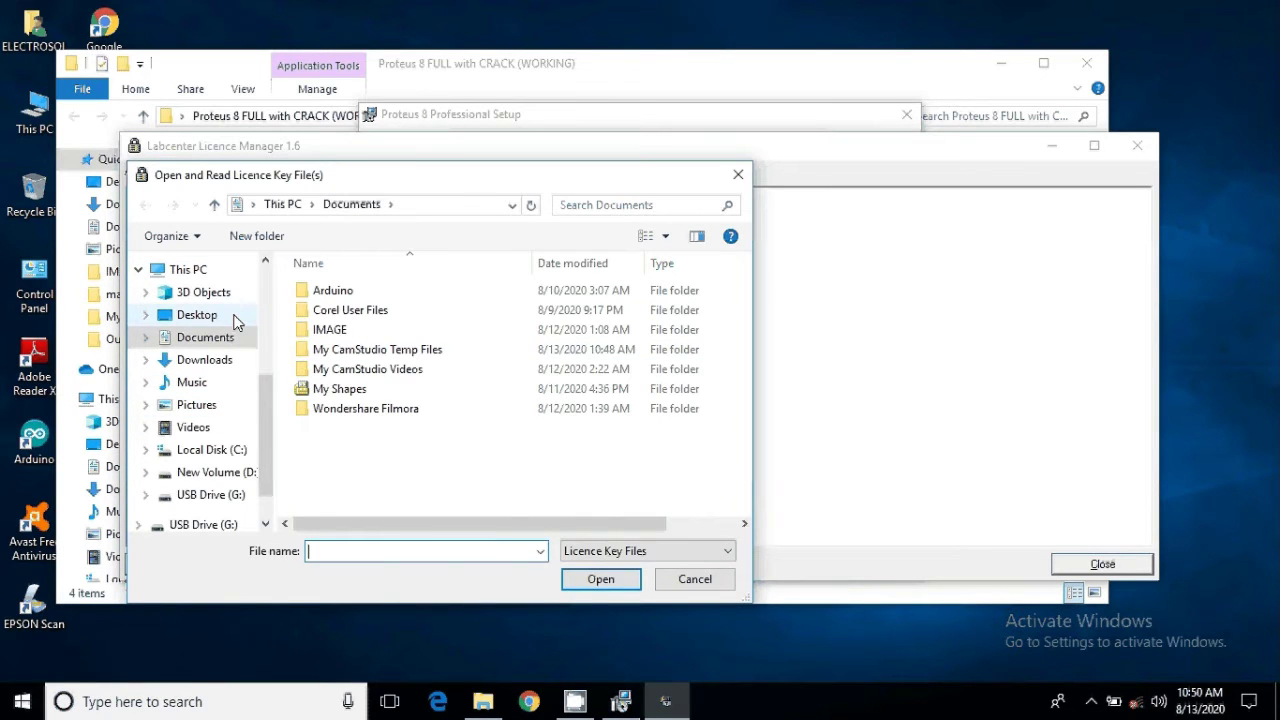
{"action": "scroll", "coordinate": [200, 290], "scroll_direction": "up", "scroll_amount": 4}
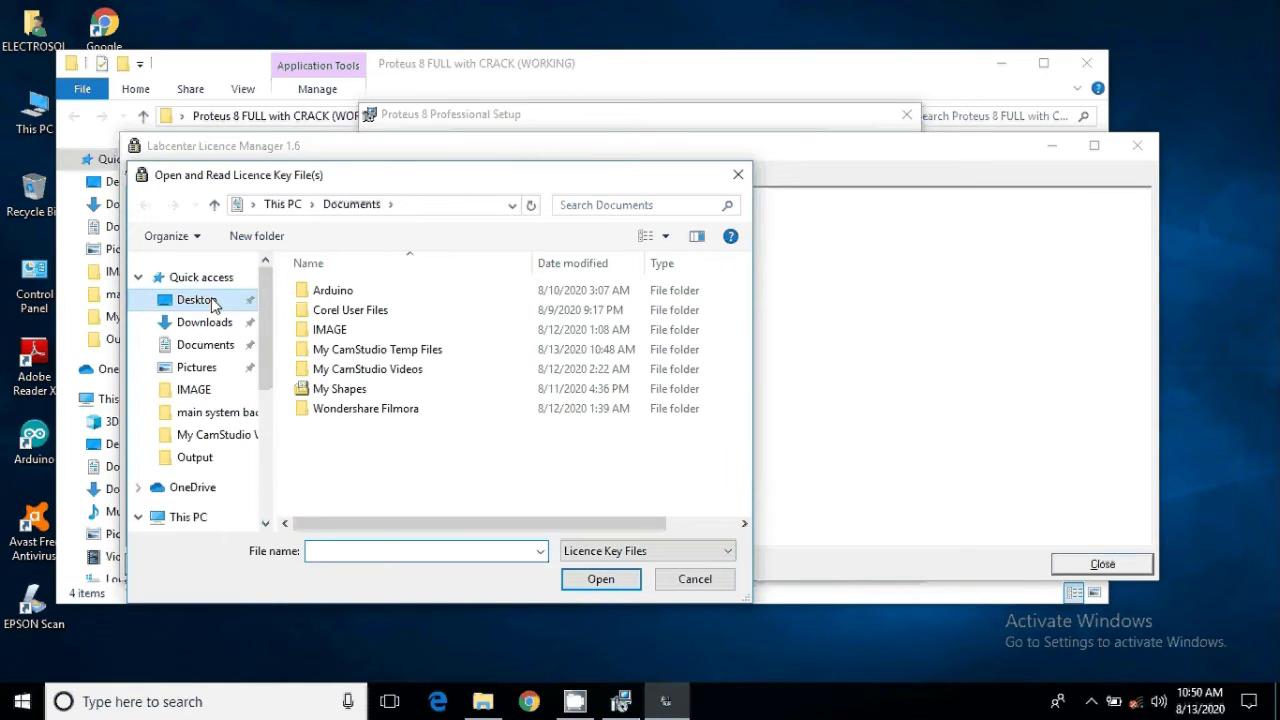
{"action": "left_click", "coordinate": [197, 300]}
{"action": "double_click", "coordinate": [376, 311]}
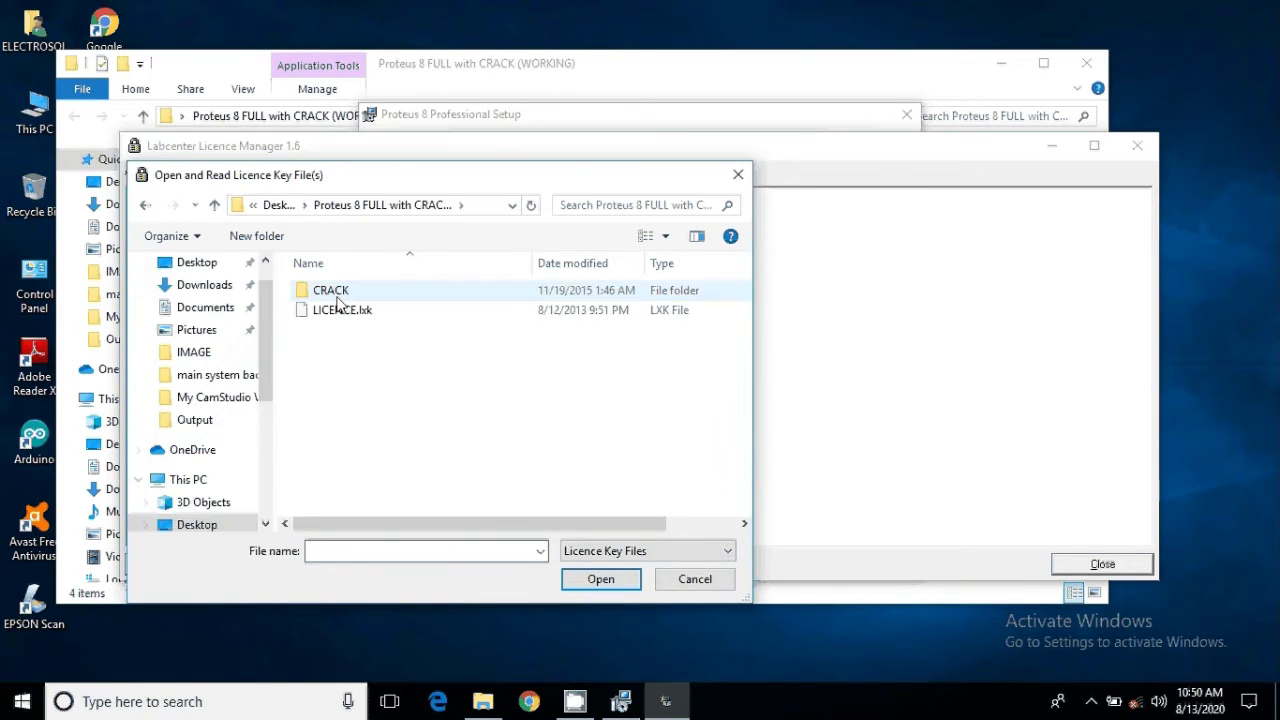
{"action": "left_click", "coordinate": [337, 312]}
{"action": "left_click", "coordinate": [594, 582]}
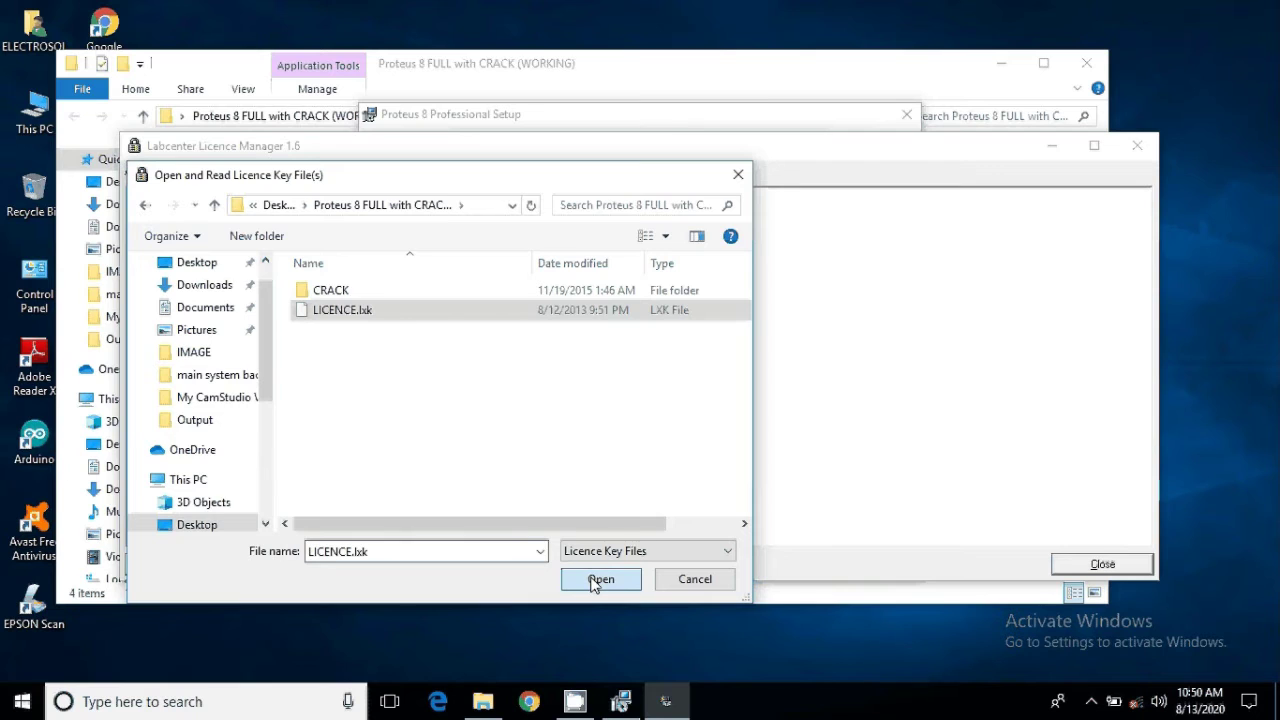
Install the customer key with all its product keys and close the licence manager.
{"action": "left_click", "coordinate": [384, 564]}
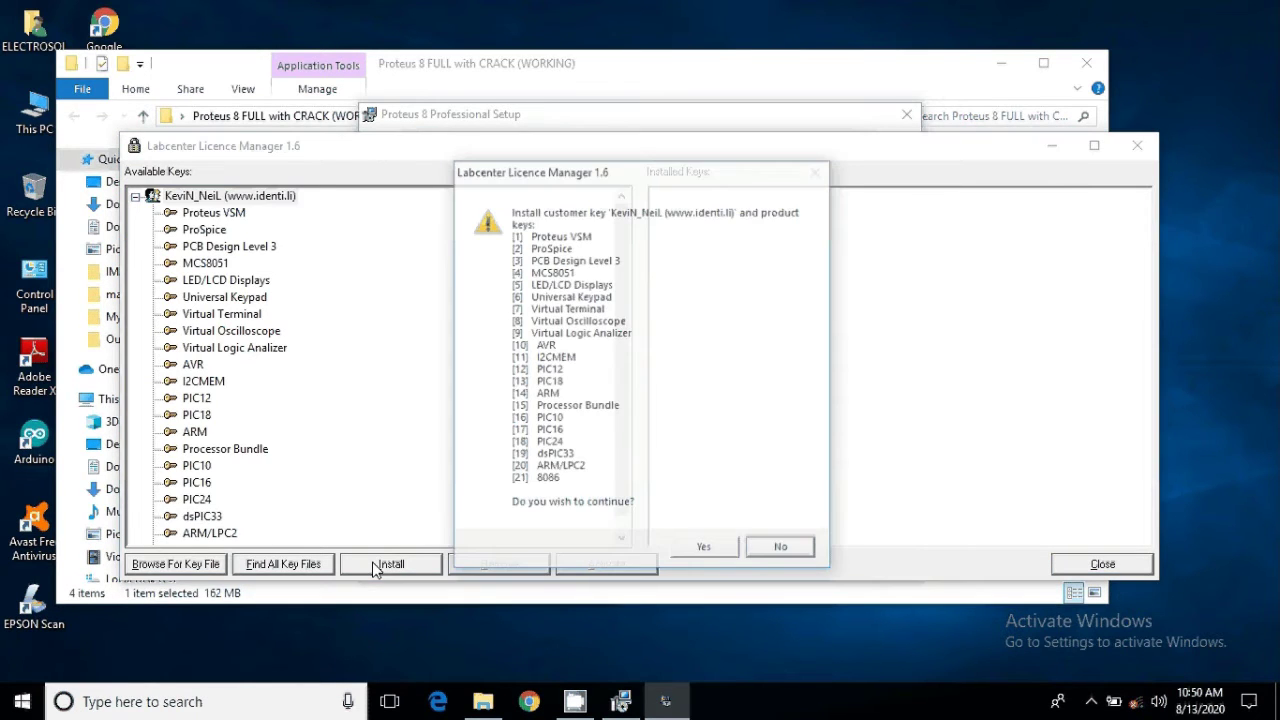
{"action": "left_click", "coordinate": [701, 551]}
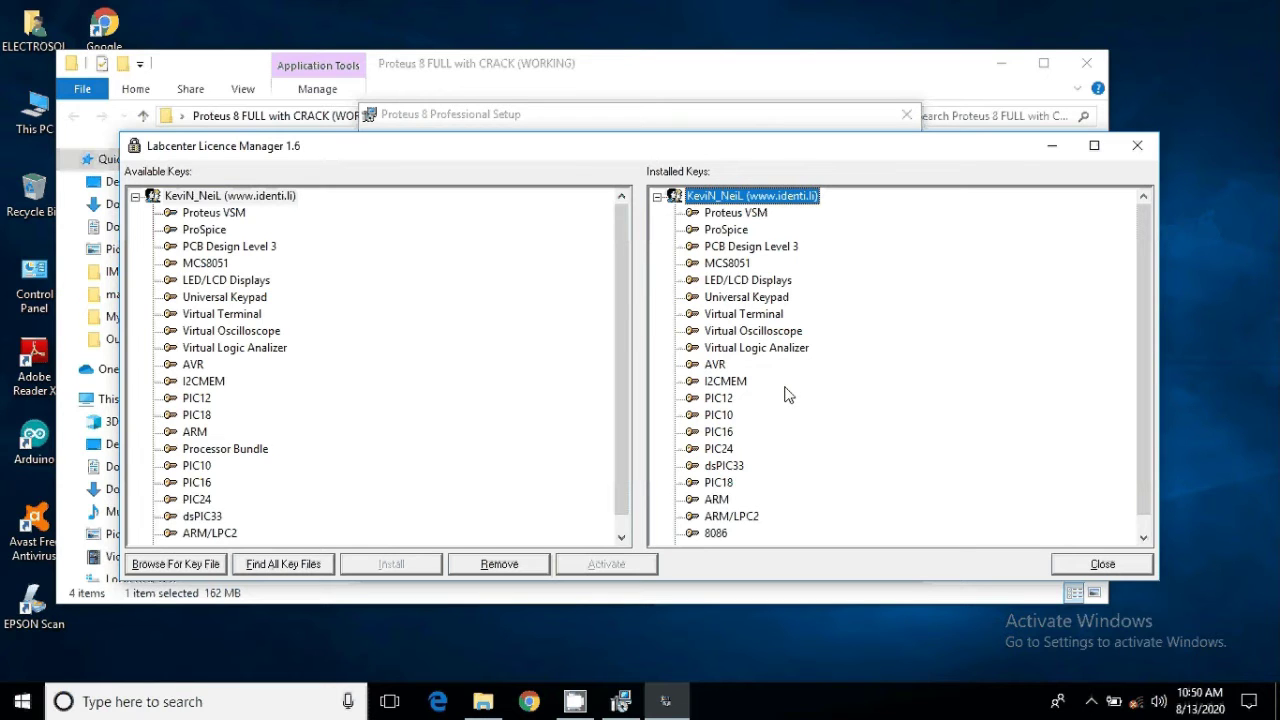
{"action": "left_click", "coordinate": [1100, 565]}
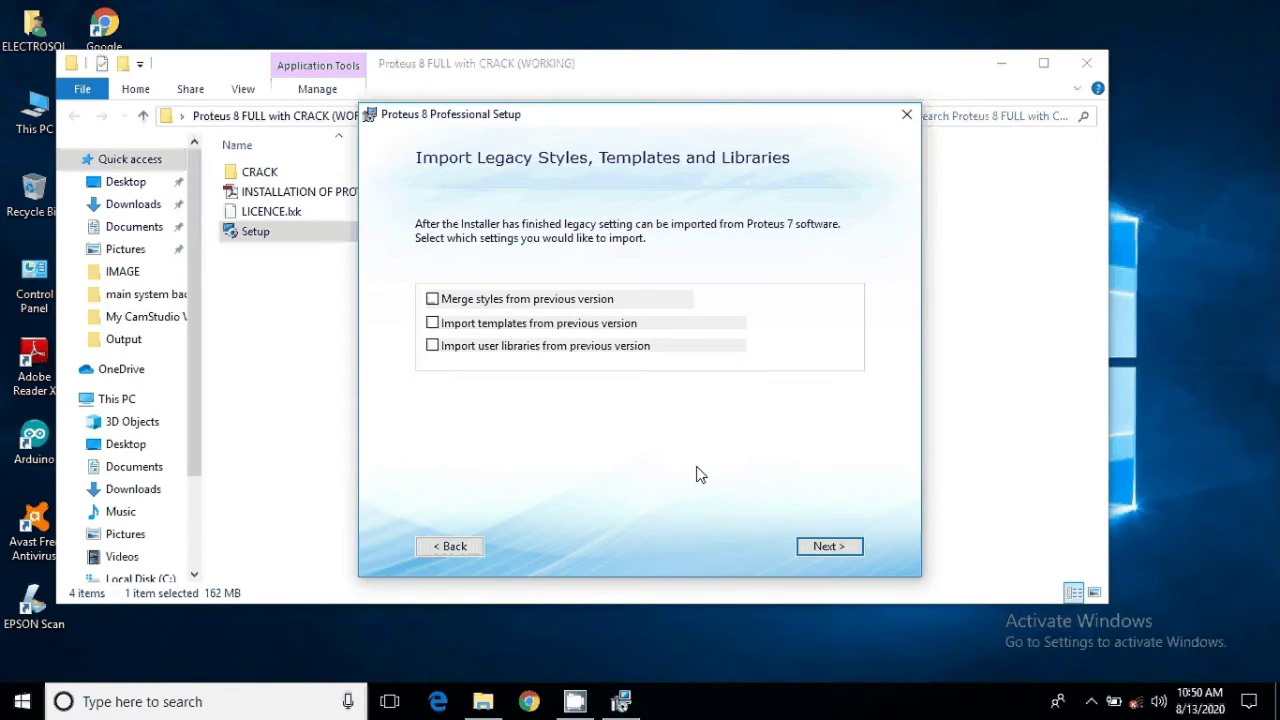
Skip importing legacy styles, templates and libraries, and start the Typical installation.
{"action": "left_click", "coordinate": [840, 548]}
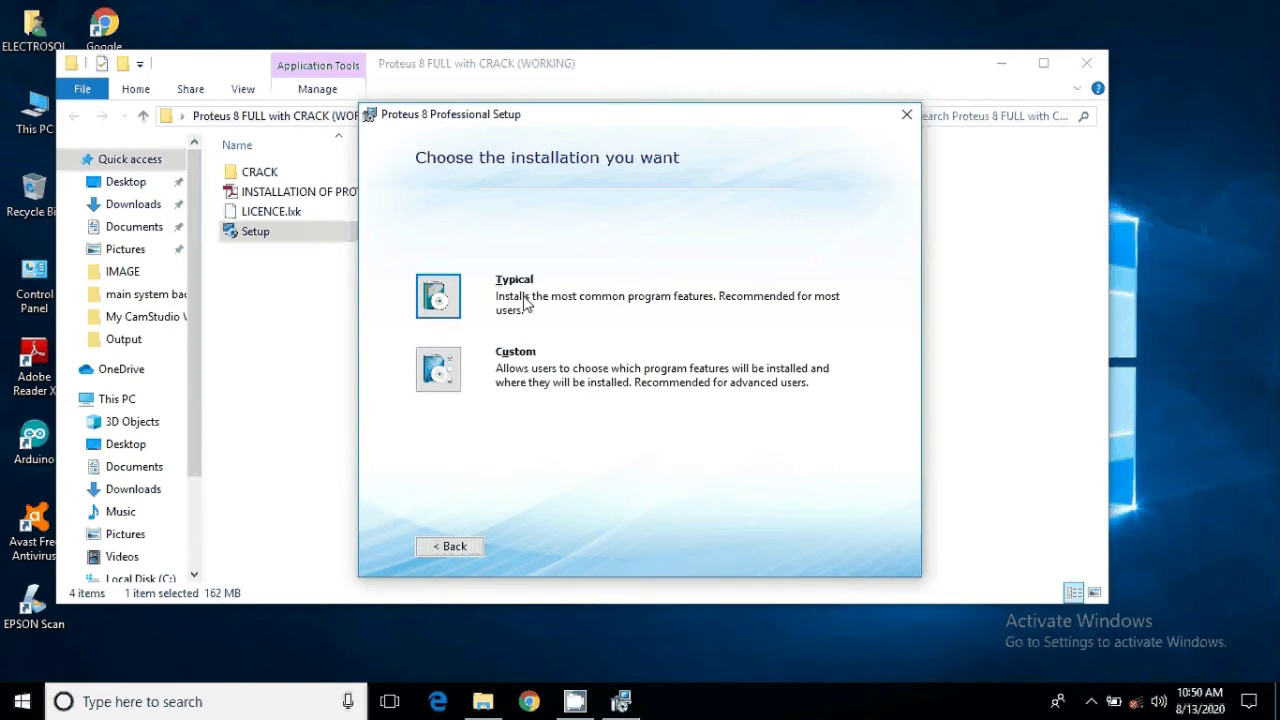
{"action": "left_click", "coordinate": [436, 300]}
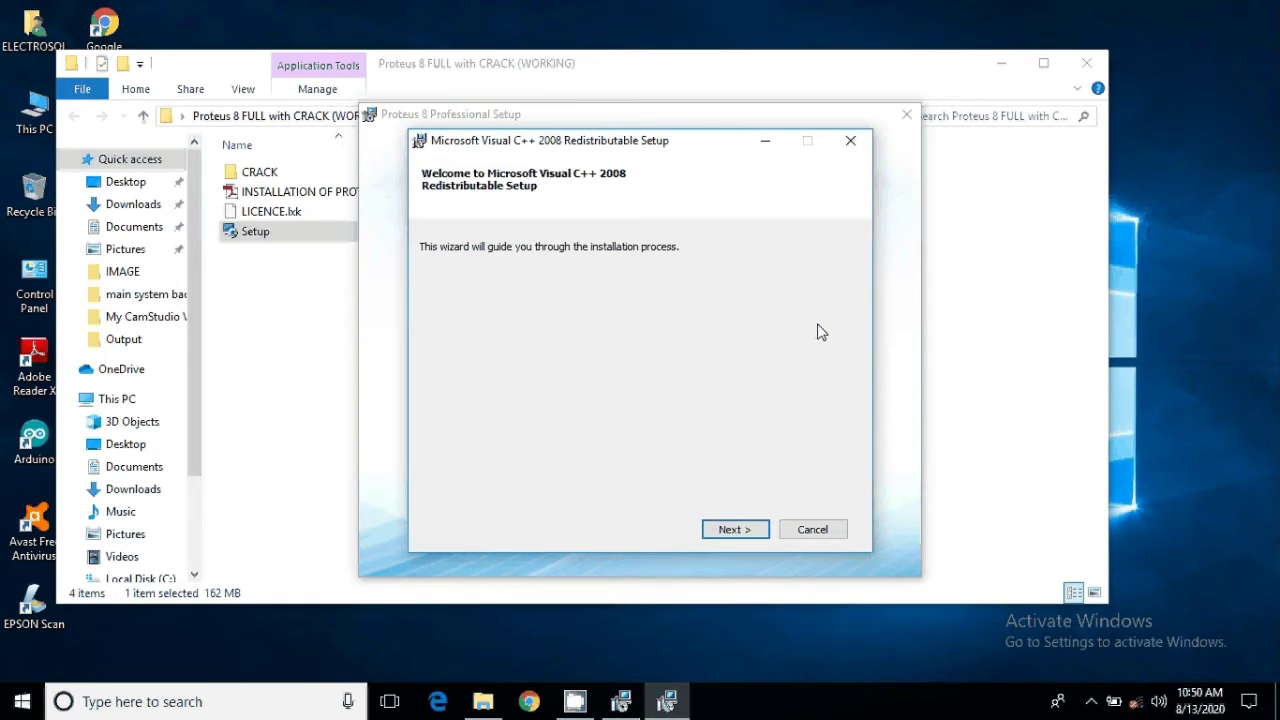
Install the Microsoft Visual C++ 2008 Redistributable with its license terms accepted, and close the completed Proteus setup and minimise the folder window.
{"action": "left_click", "coordinate": [747, 531]}
{"action": "left_click", "coordinate": [520, 489]}
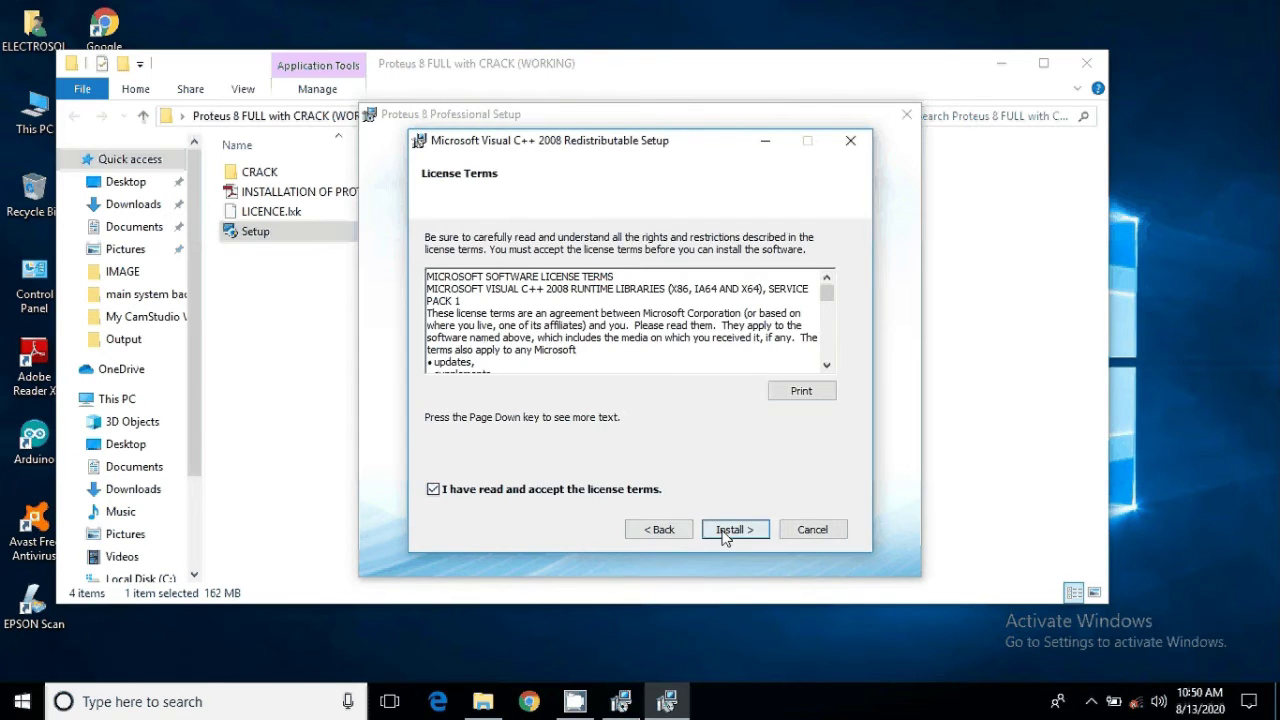
{"action": "left_click", "coordinate": [731, 530]}
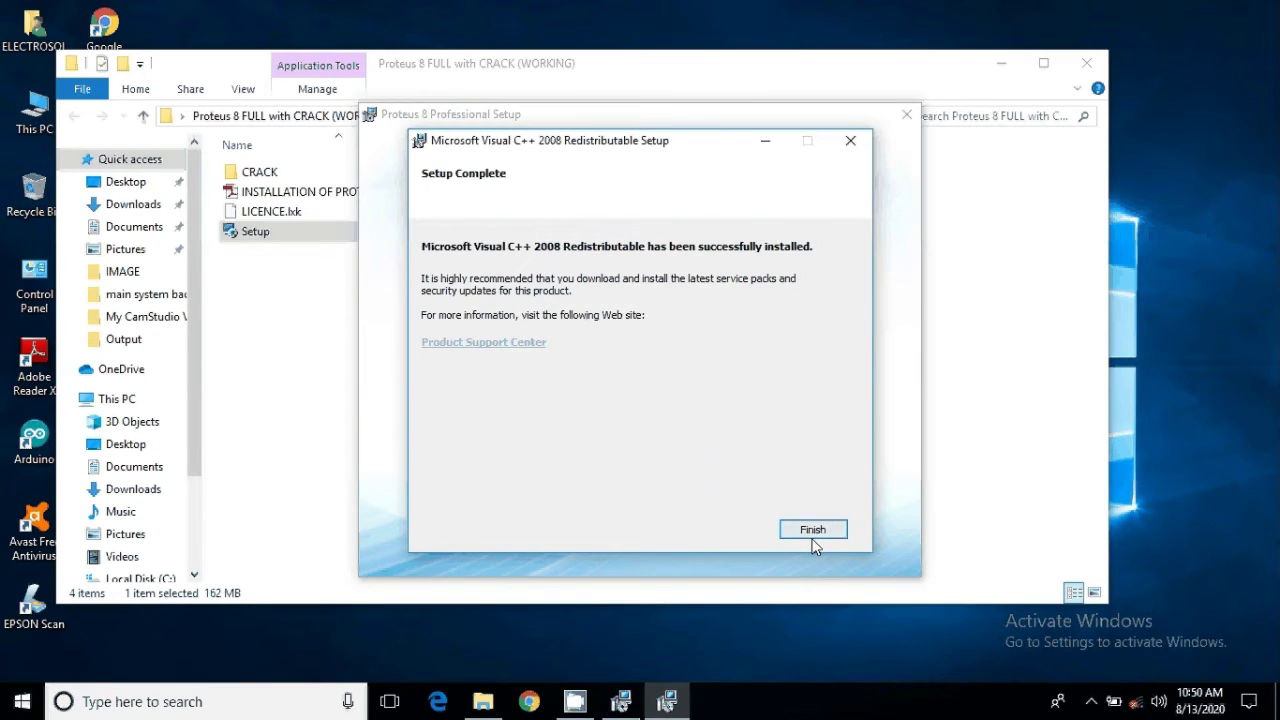
{"action": "left_click", "coordinate": [812, 535]}
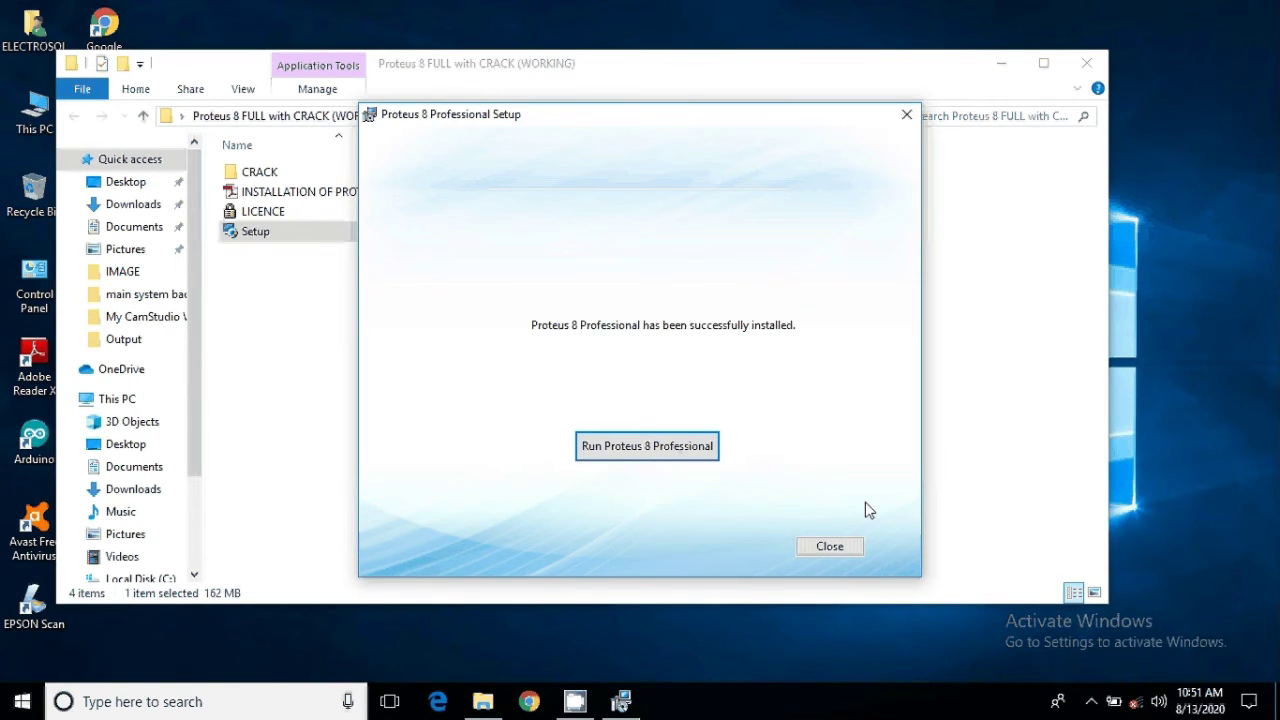
{"action": "left_click", "coordinate": [819, 547]}
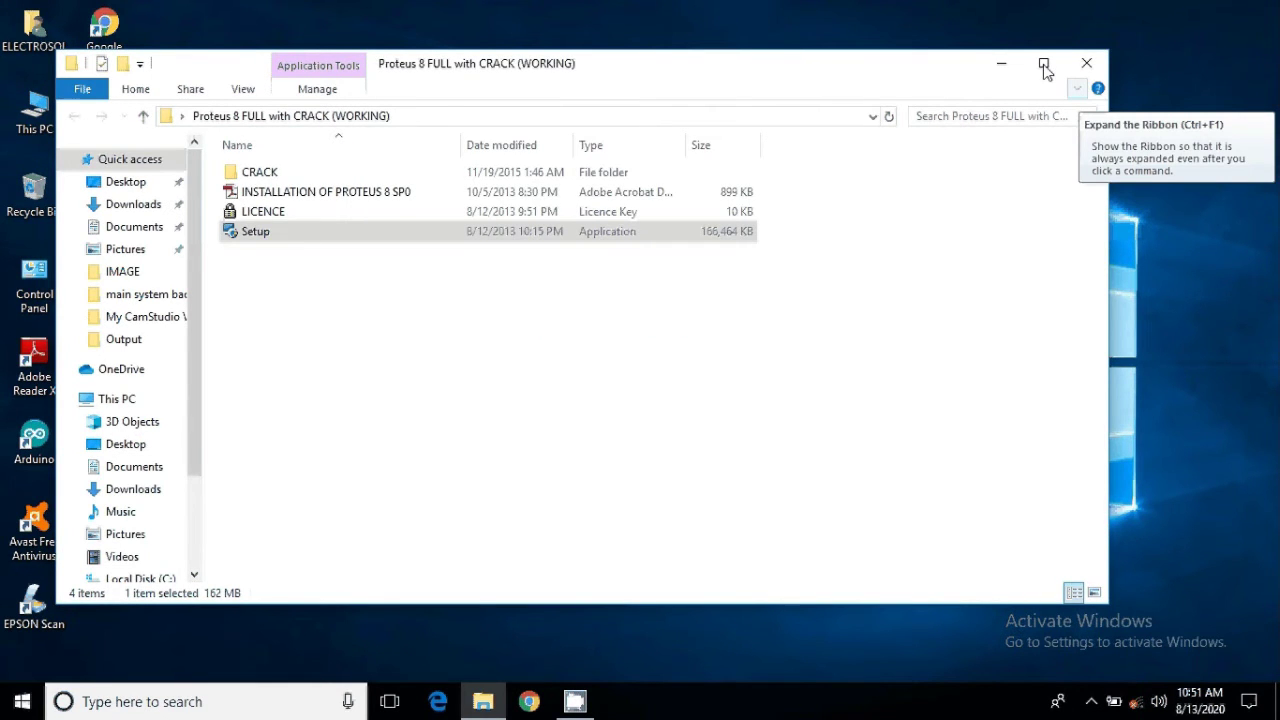
{"action": "left_click", "coordinate": [1002, 64]}
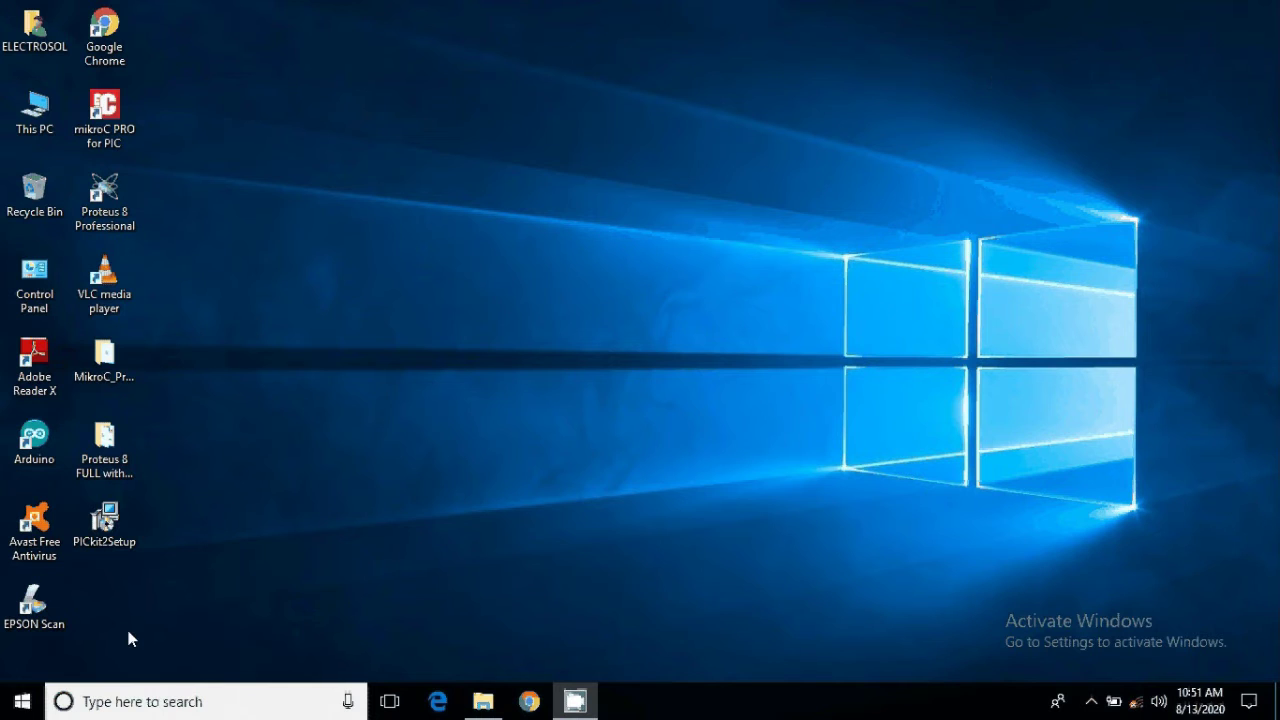
Launch Proteus 8 Professional from the desktop, maximise its window and open Schematic Capture.
{"action": "left_click", "coordinate": [116, 212]}
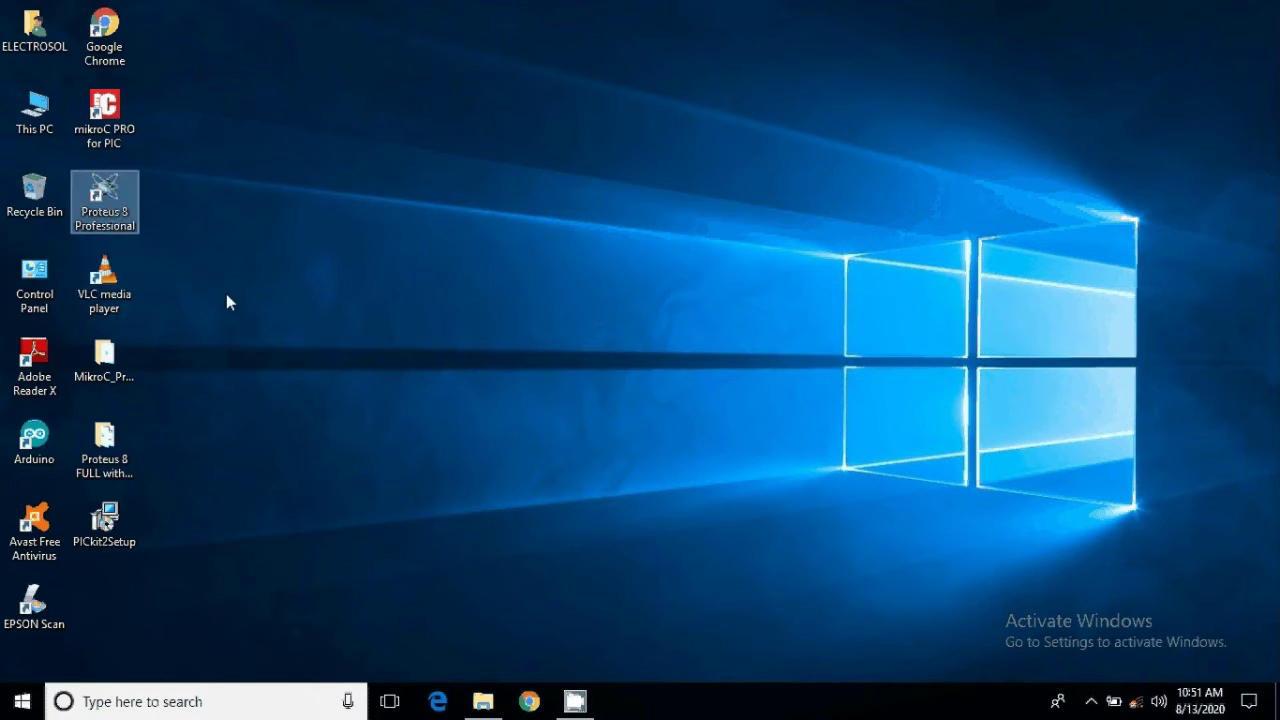
{"action": "double_click", "coordinate": [118, 210]}
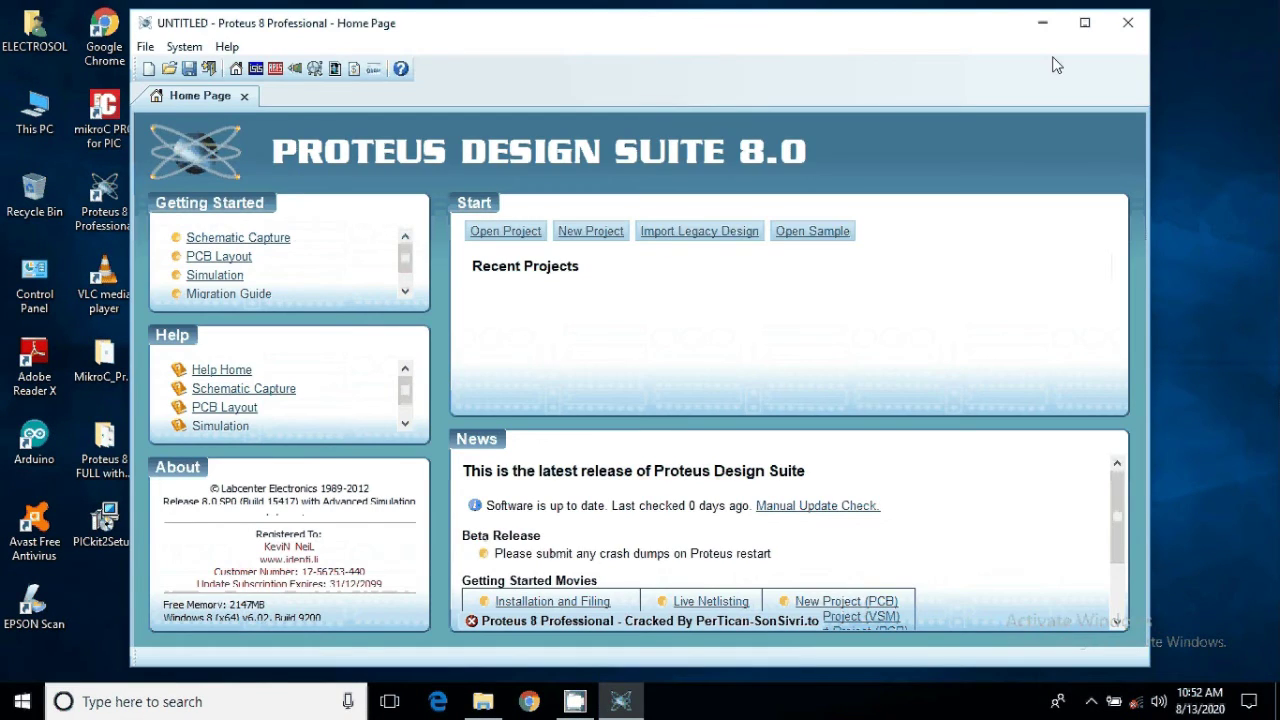
{"action": "left_click", "coordinate": [1084, 22]}
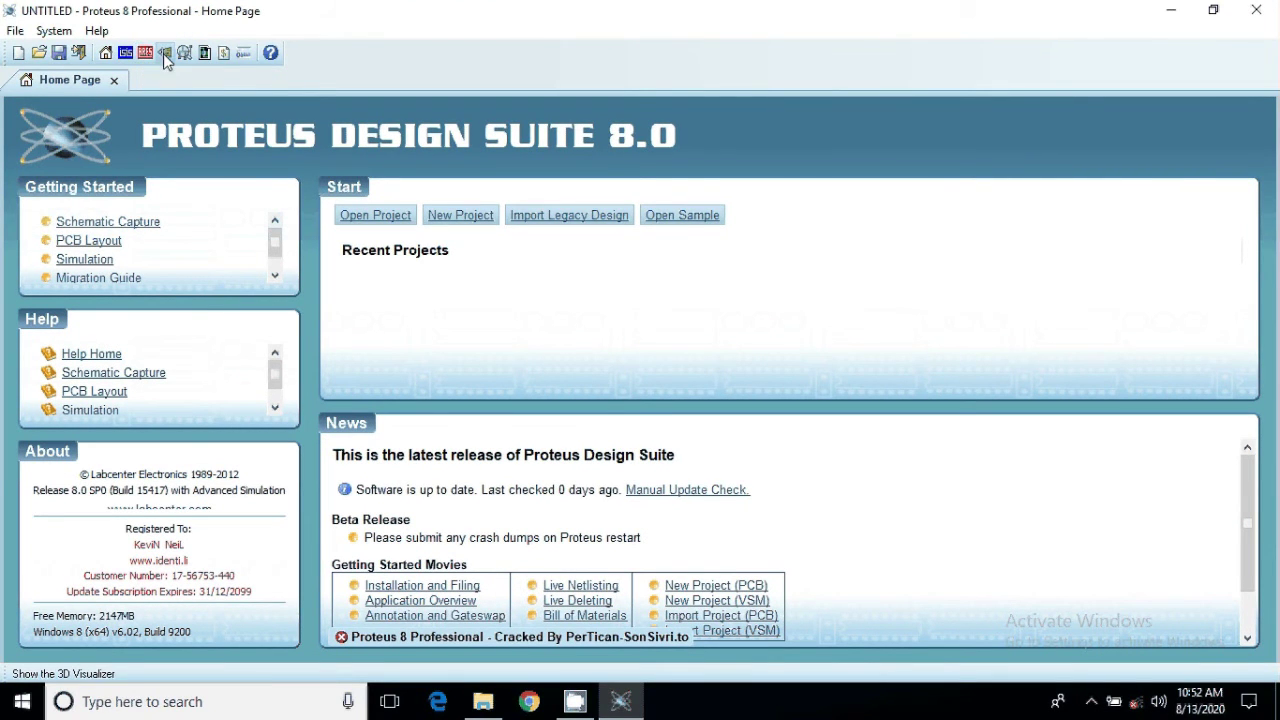
{"action": "left_click", "coordinate": [124, 59]}
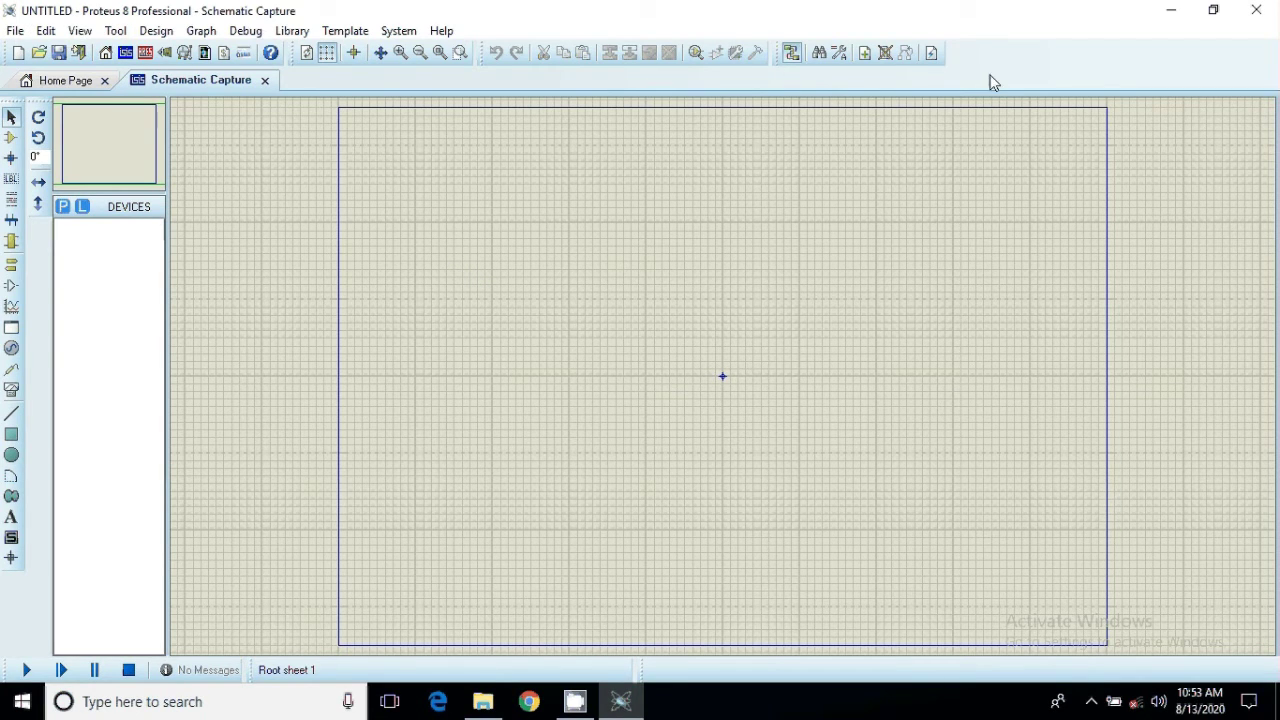
Close Proteus 8 Professional without saving changes to the current project.
{"action": "left_click", "coordinate": [1171, 10]}
{"action": "key", "text": "alt+Tab"}
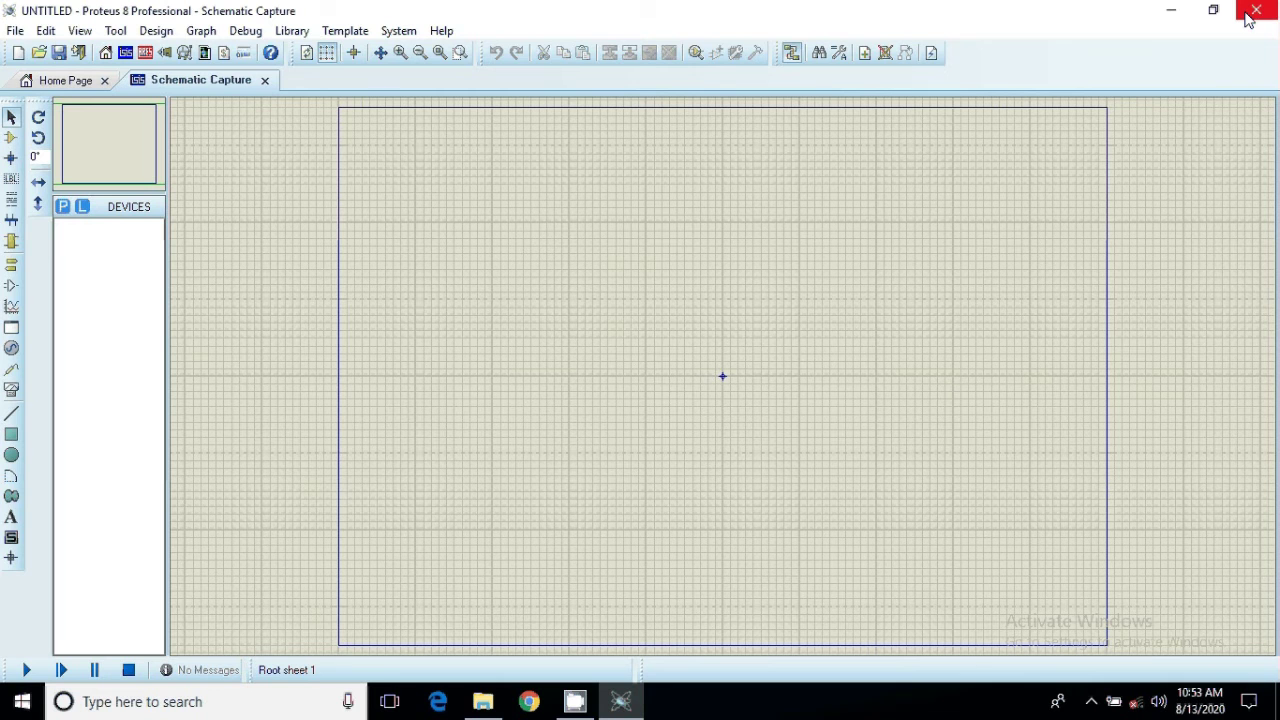
{"action": "left_click", "coordinate": [1255, 12]}
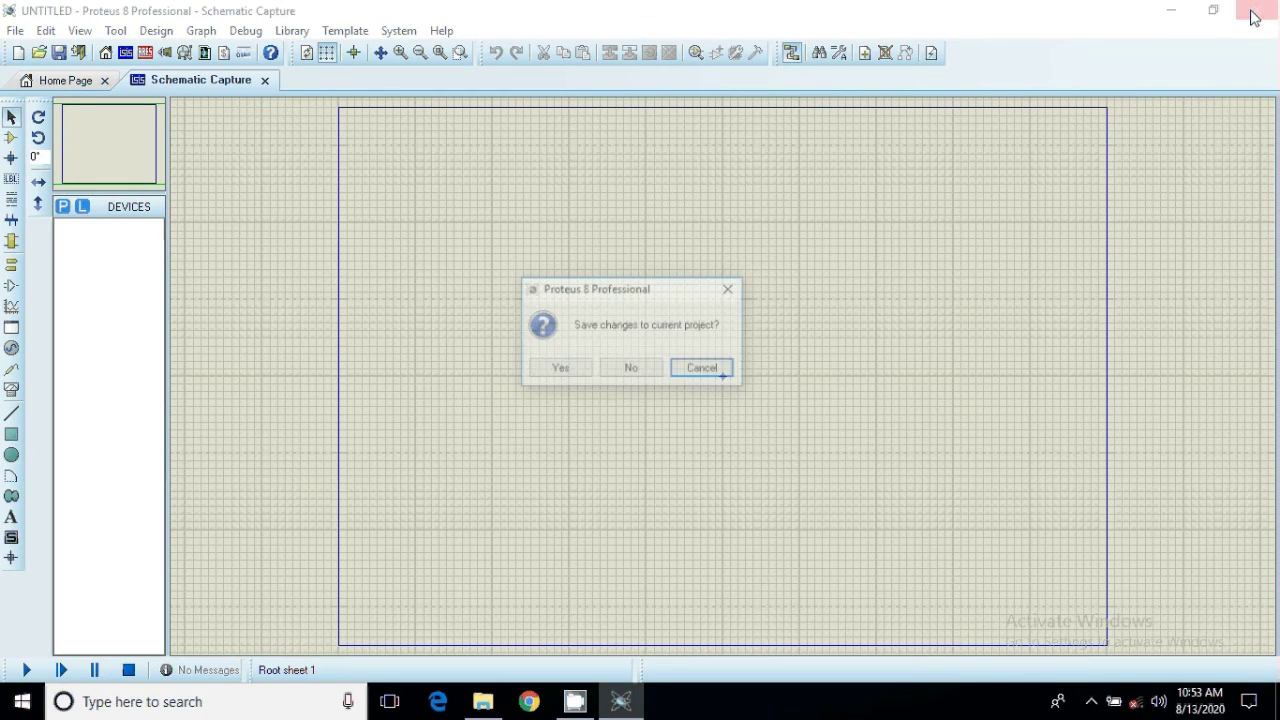
{"action": "left_click", "coordinate": [632, 371]}
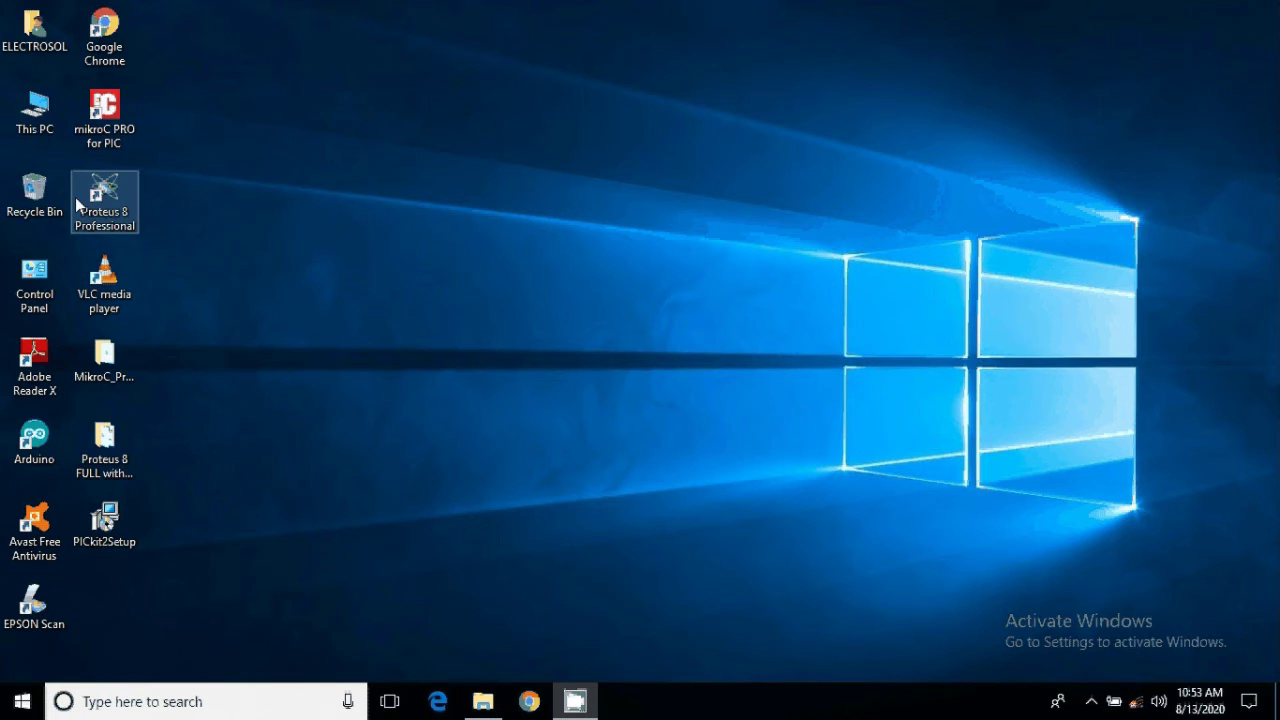
Launch Proteus 8 Professional and start a new project named project1 in the Documents folder, continuing to the schematic design options.
{"action": "double_click", "coordinate": [80, 205]}
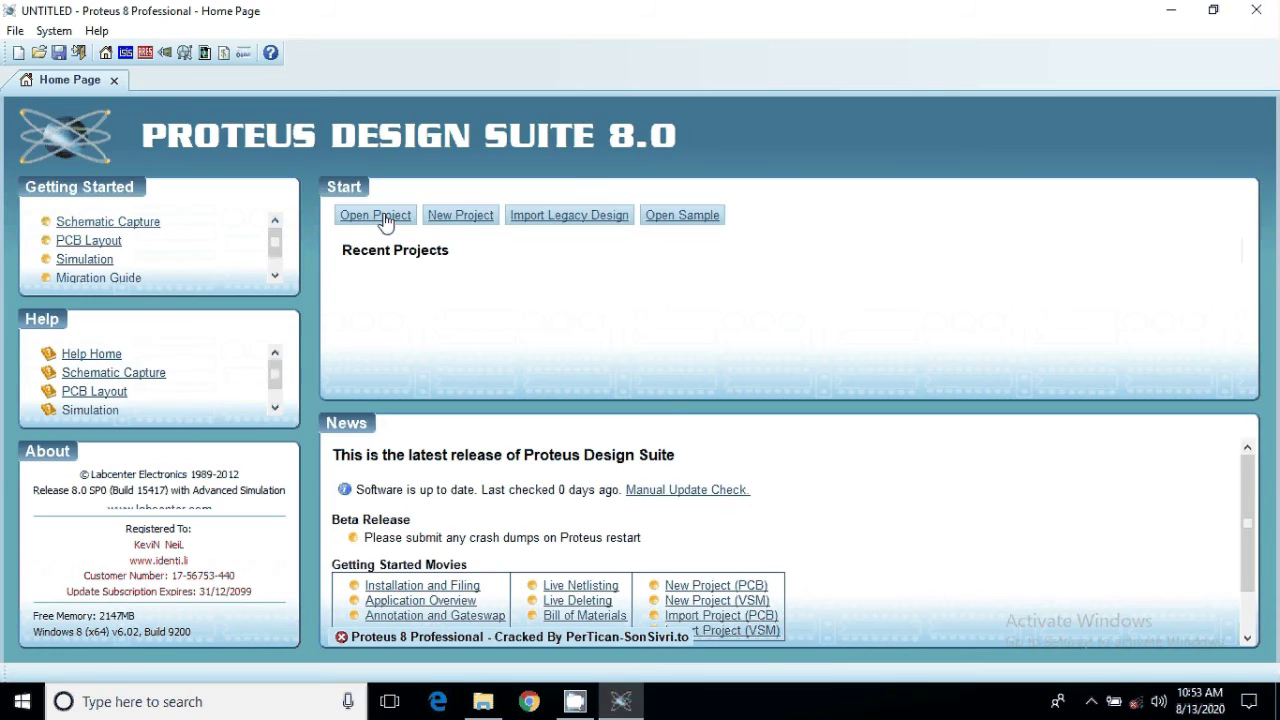
{"action": "left_click", "coordinate": [468, 219]}
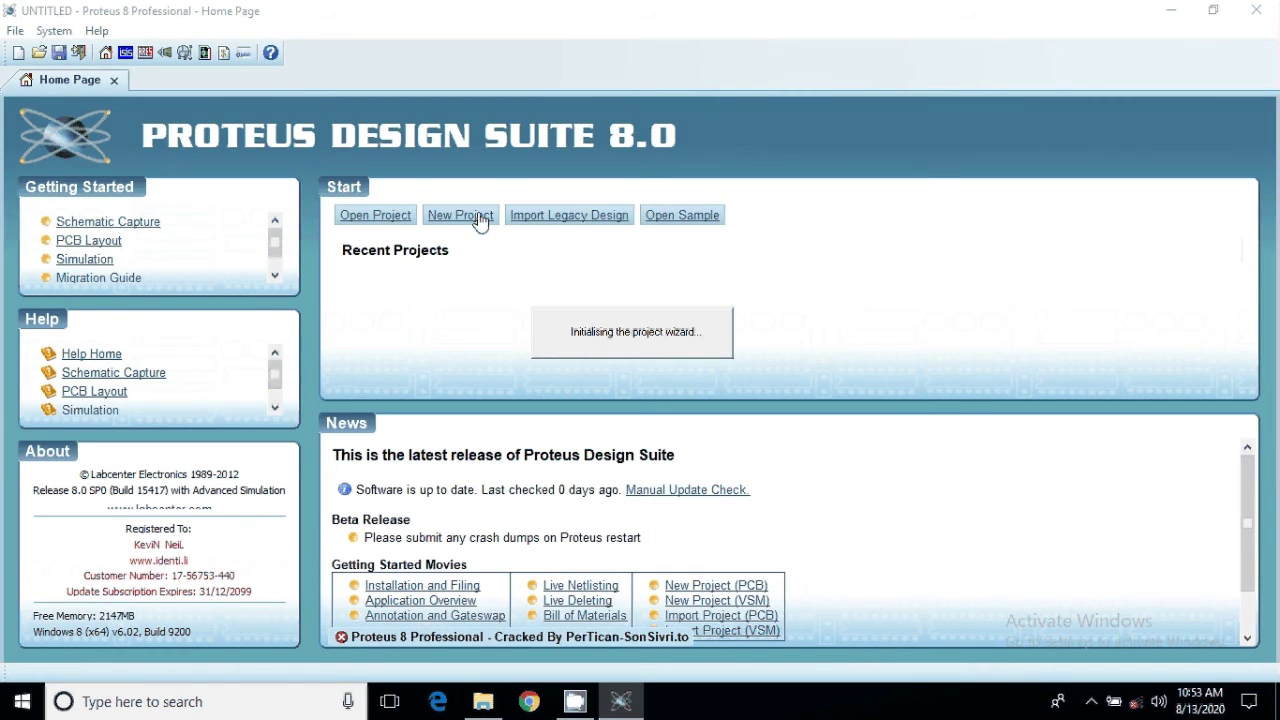
{"action": "left_click_drag", "start_coordinate": [486, 157], "coordinate": [357, 157]}
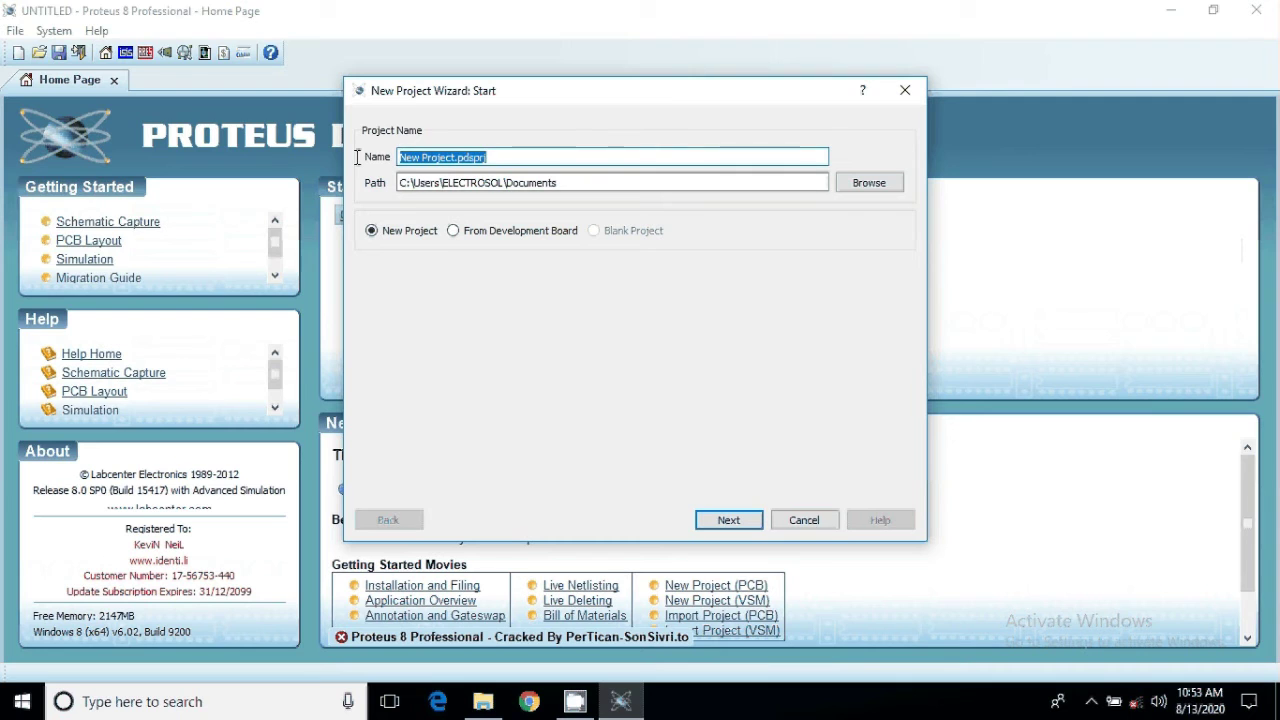
{"action": "type", "text": "project1"}
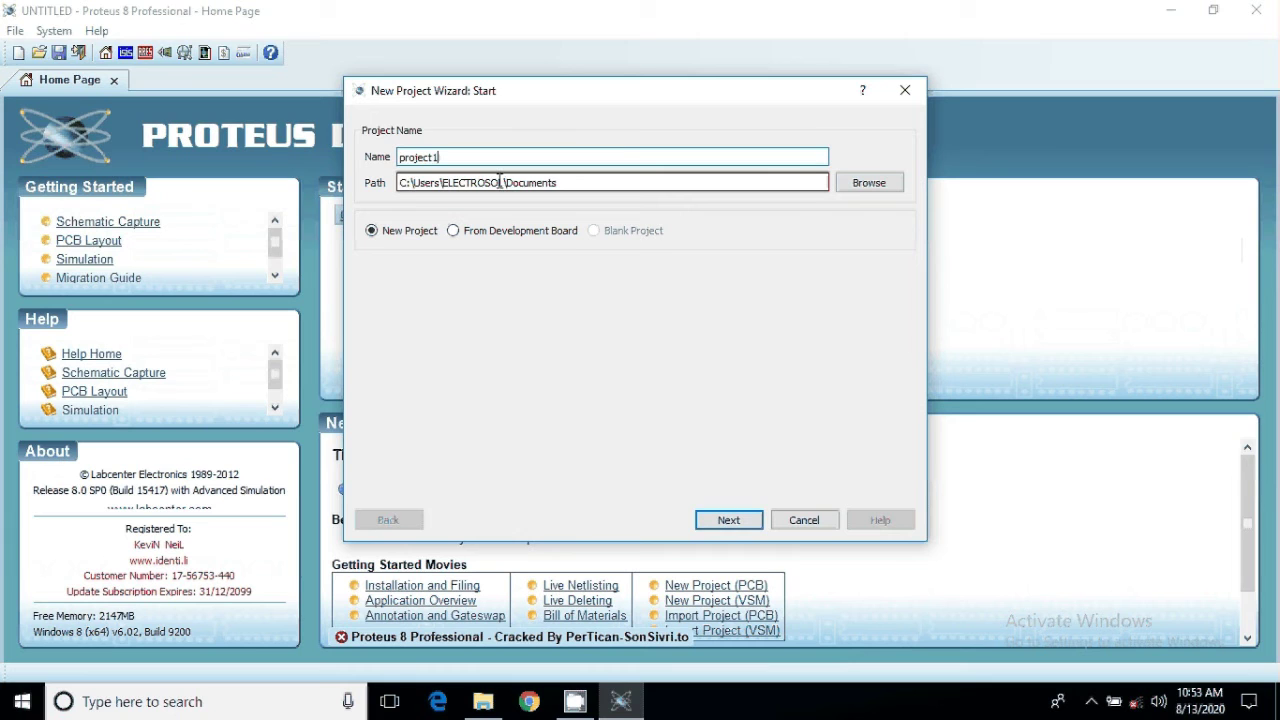
{"action": "left_click_drag", "start_coordinate": [562, 183], "coordinate": [506, 183]}
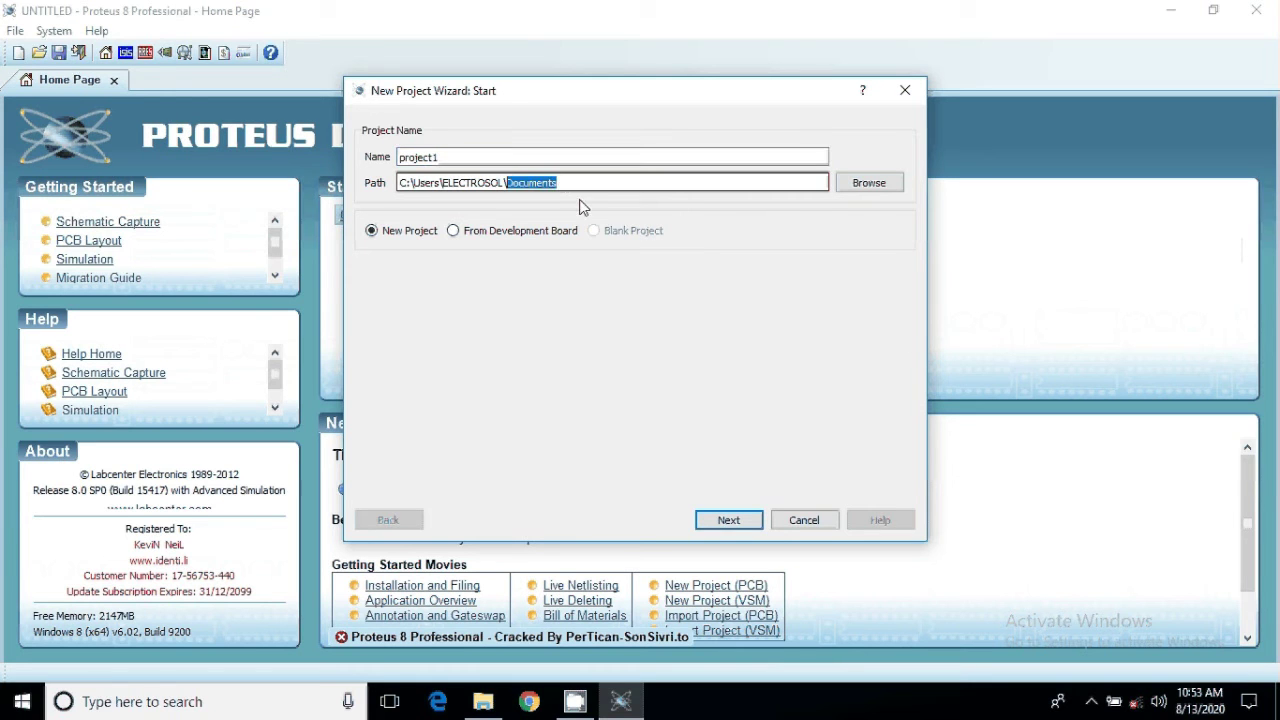
{"action": "left_click", "coordinate": [728, 520]}
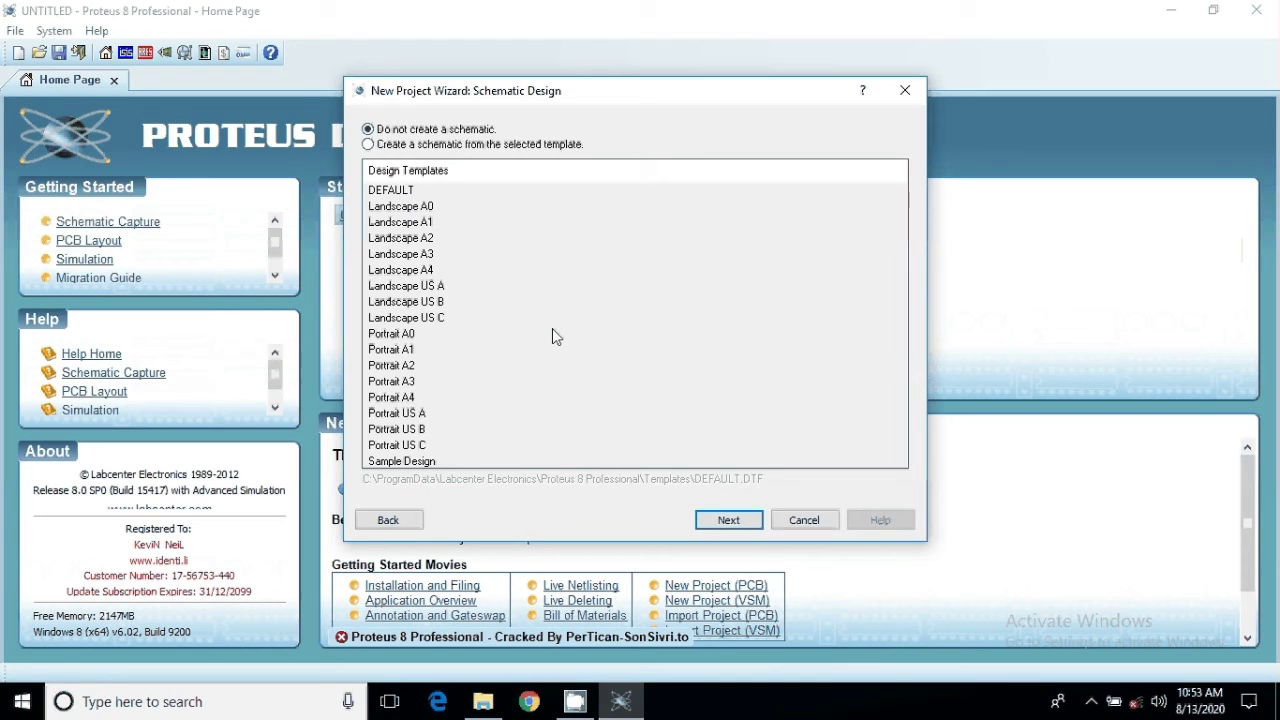
Finish creating project1 with no schematic, no PCB layout and no firmware project, and open Schematic Capture.
{"action": "left_click", "coordinate": [724, 522]}
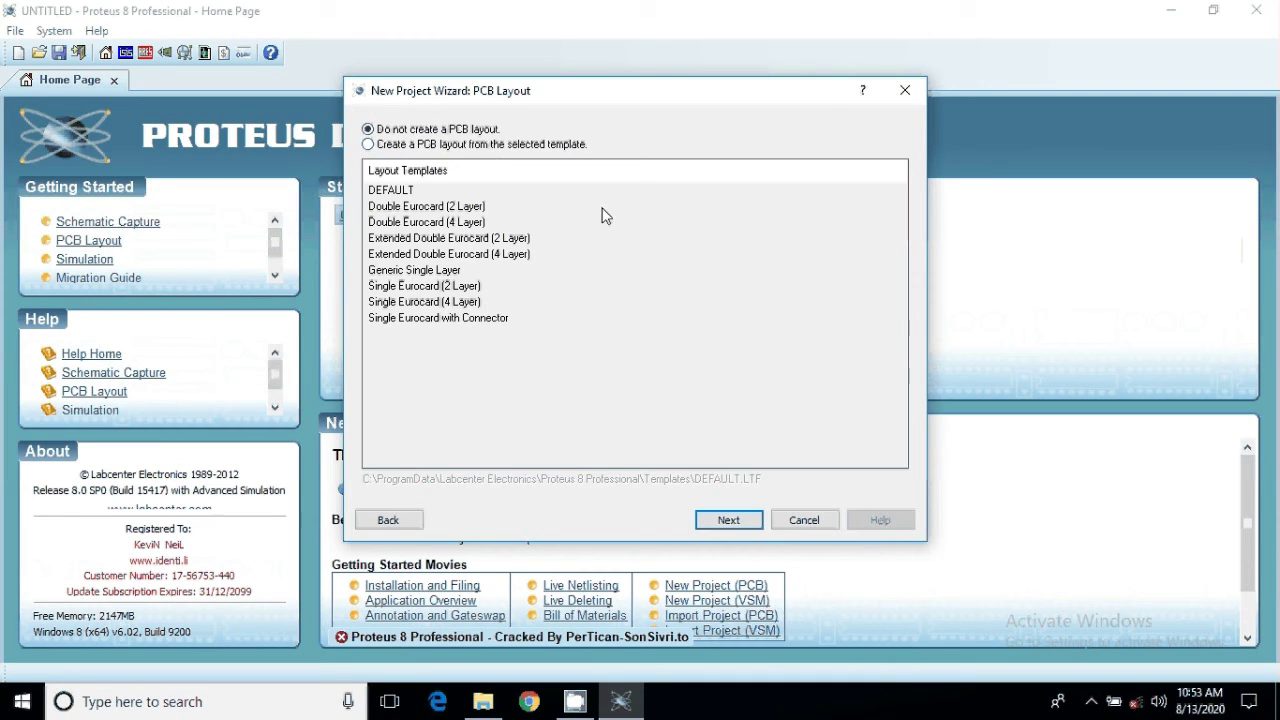
{"action": "left_click", "coordinate": [733, 527]}
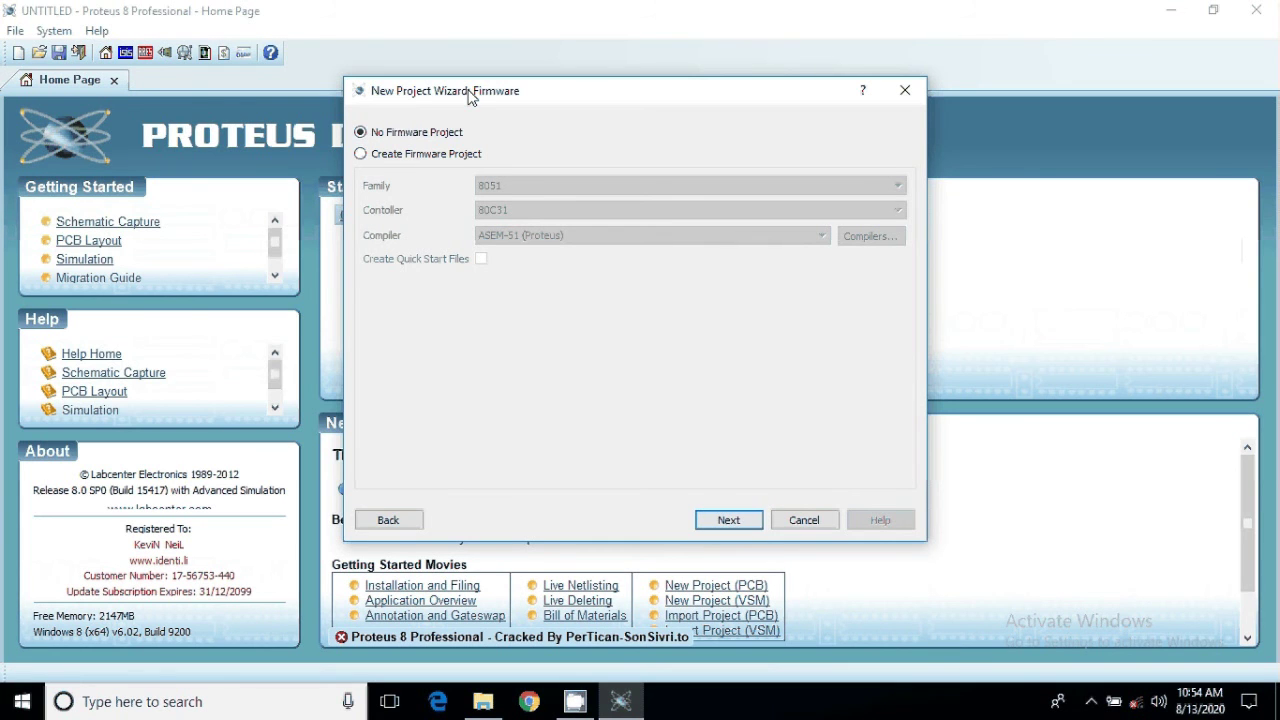
{"action": "left_click", "coordinate": [729, 520]}
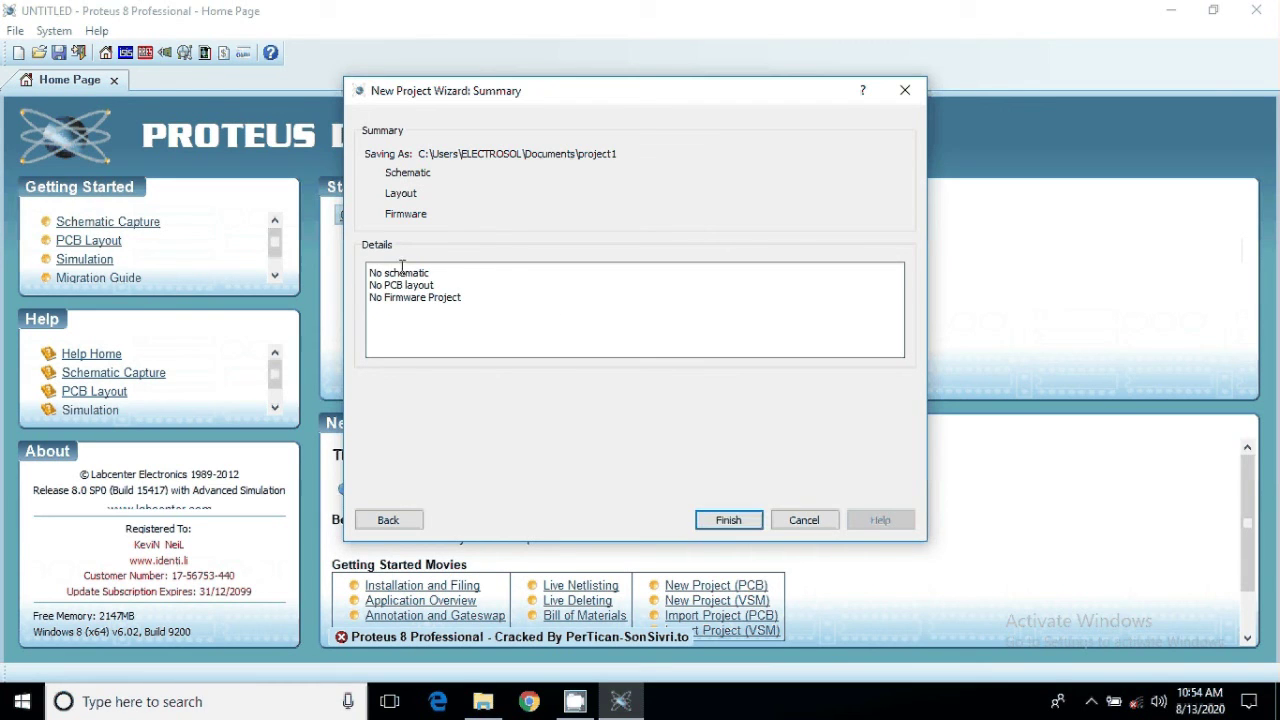
{"action": "left_click", "coordinate": [729, 524]}
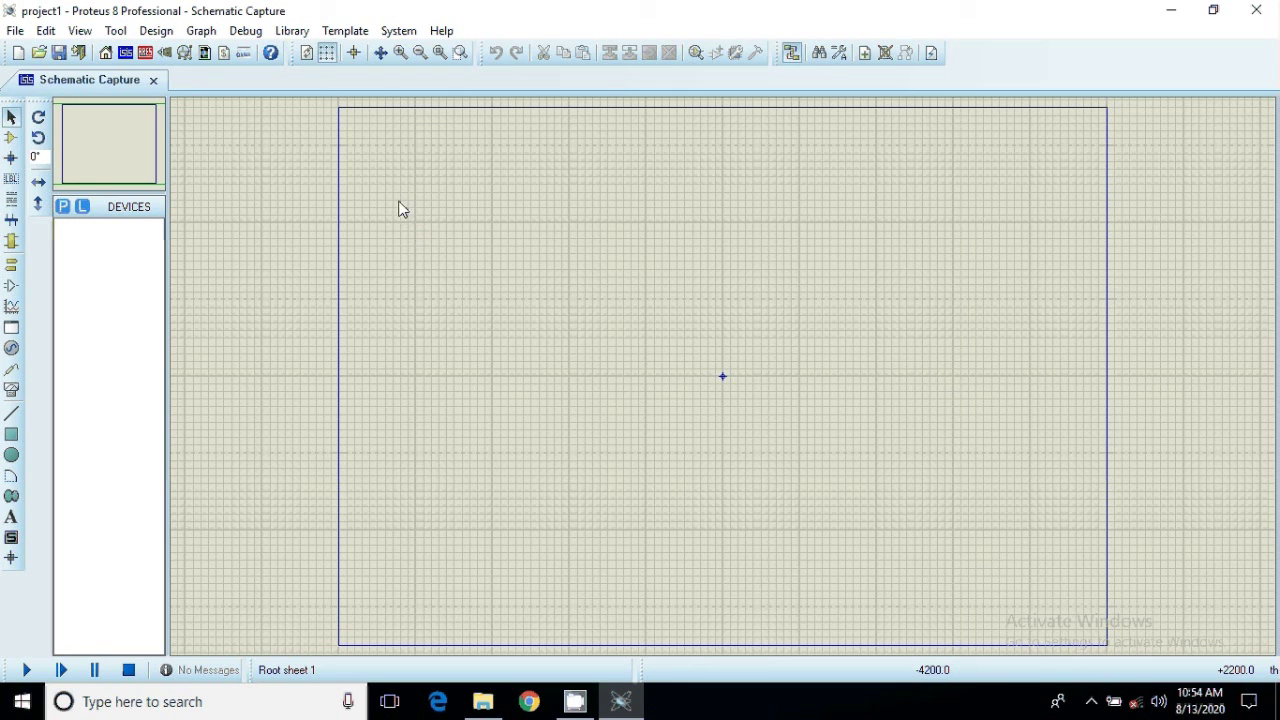
Close Proteus 8 Professional, discarding the changes to project1.
{"action": "left_click", "coordinate": [1256, 10]}
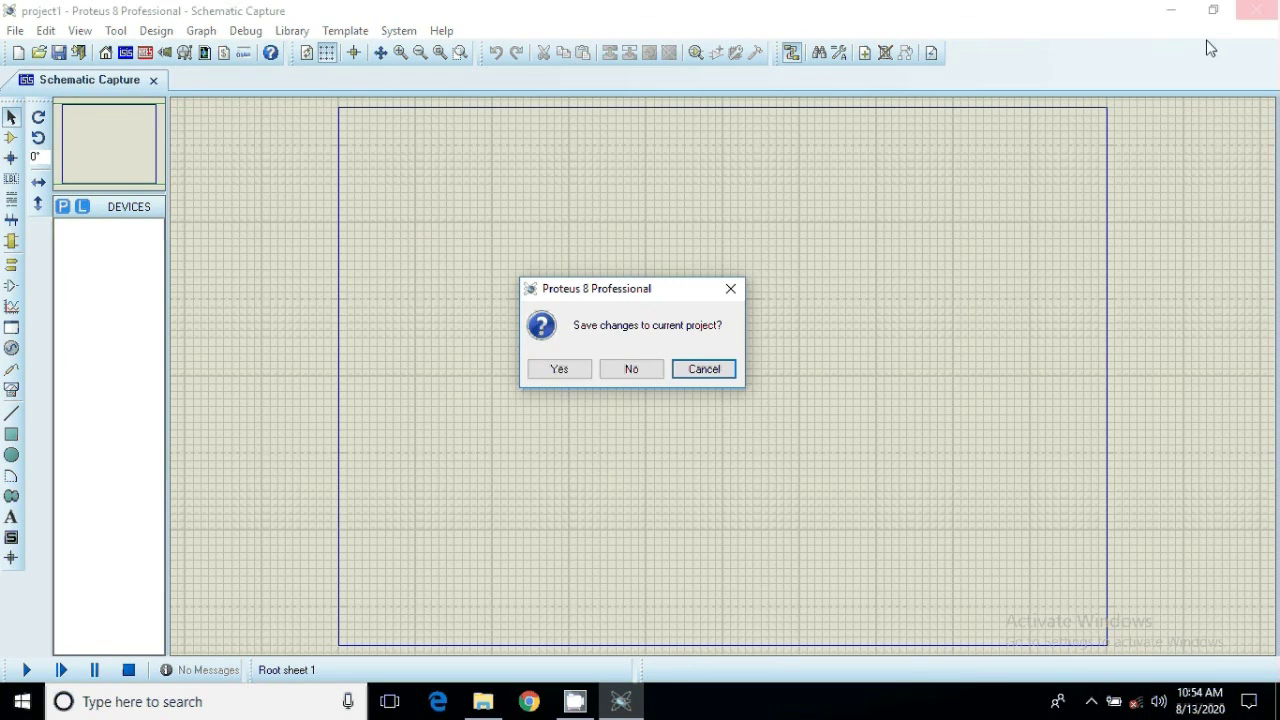
{"action": "left_click", "coordinate": [634, 372]}
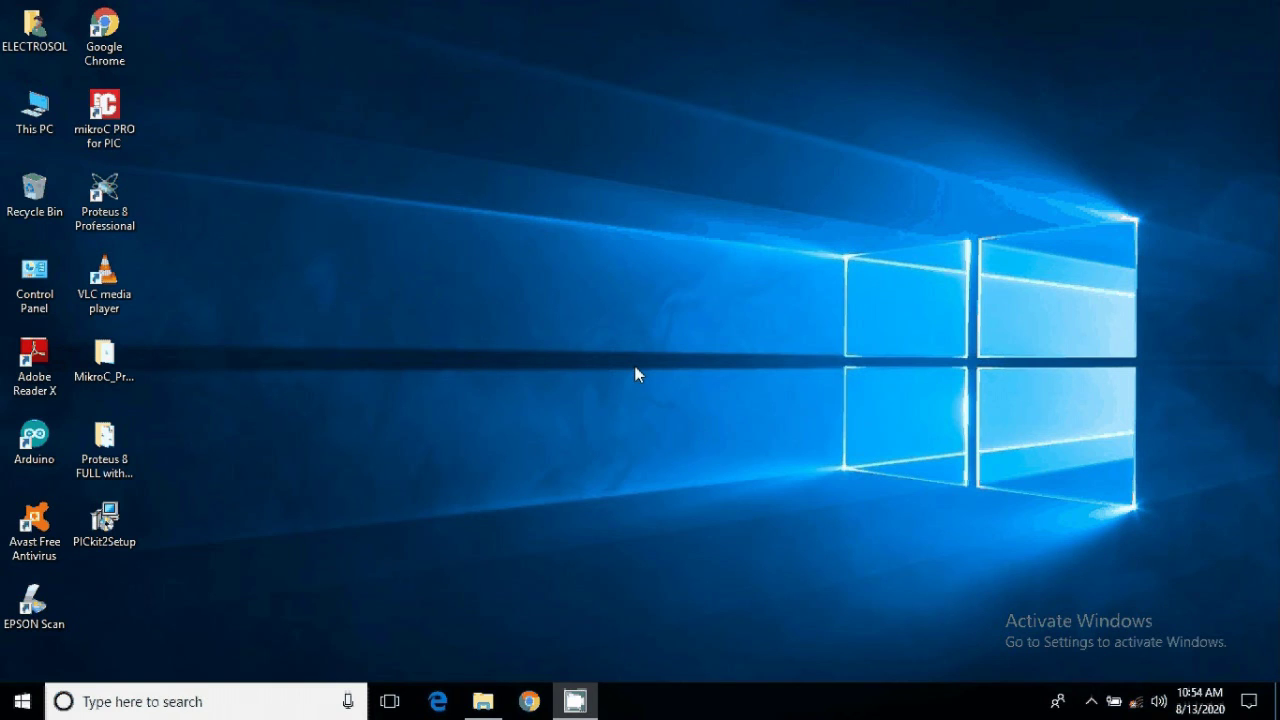